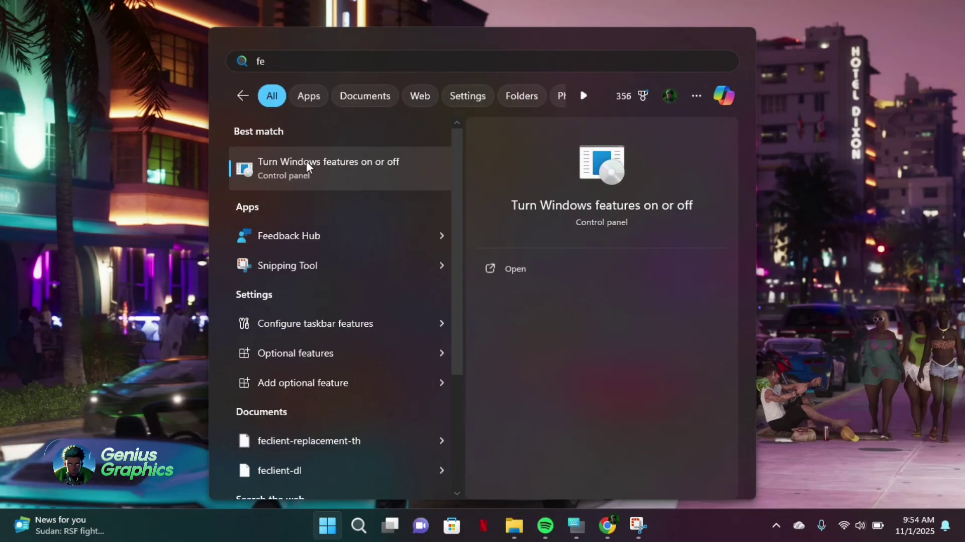
Step: Confirm Virtual Machine Platform is checked in Windows Features and apply with OK
click(306, 166)
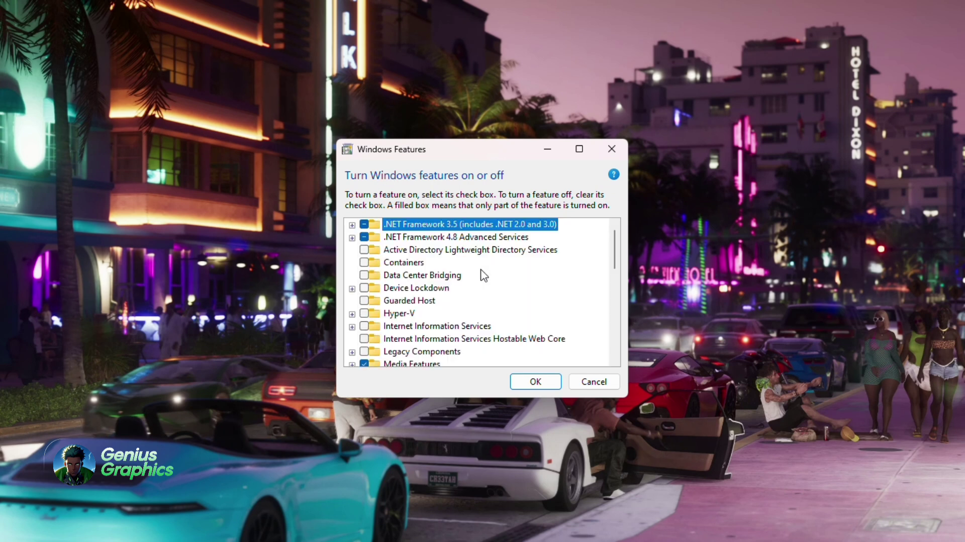
scroll(483, 275, down, 5)
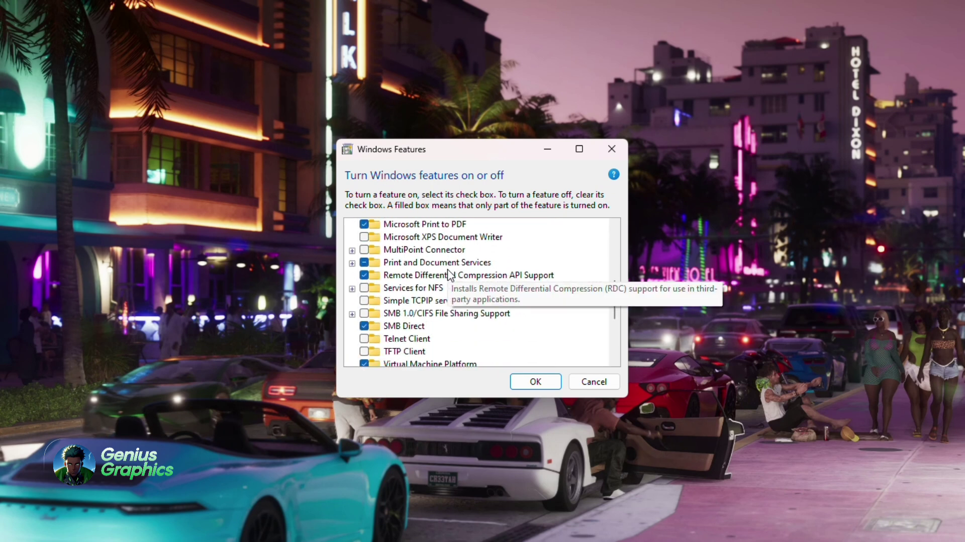
scroll(449, 274, down, 1)
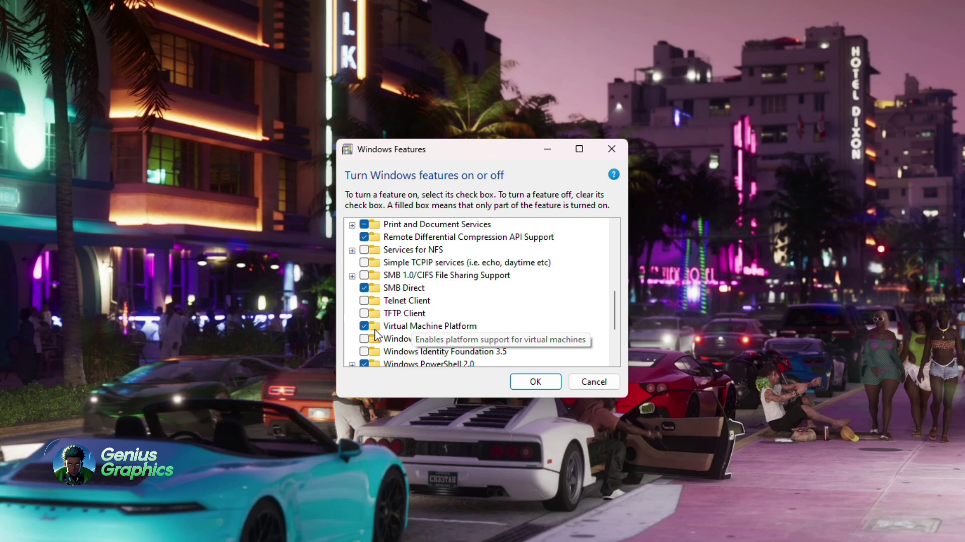
click(397, 326)
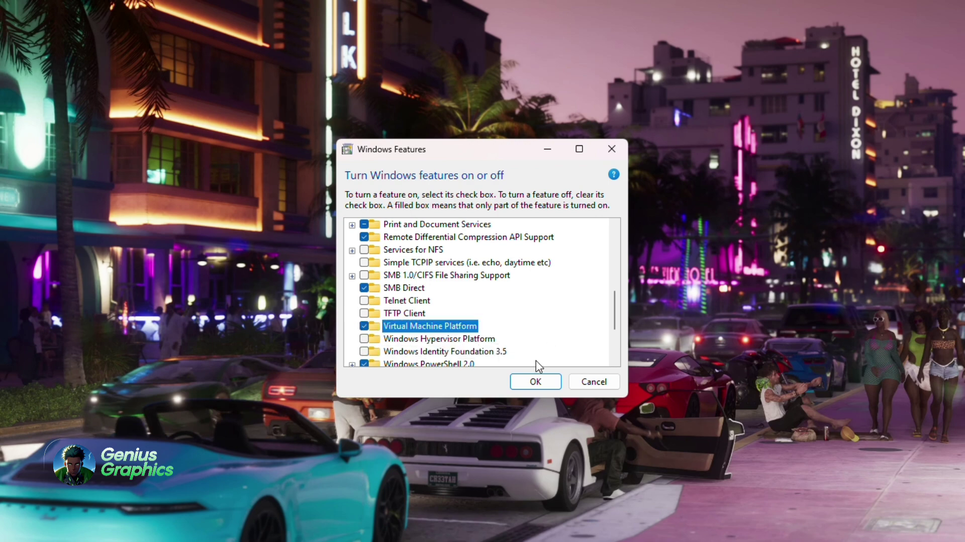
click(534, 382)
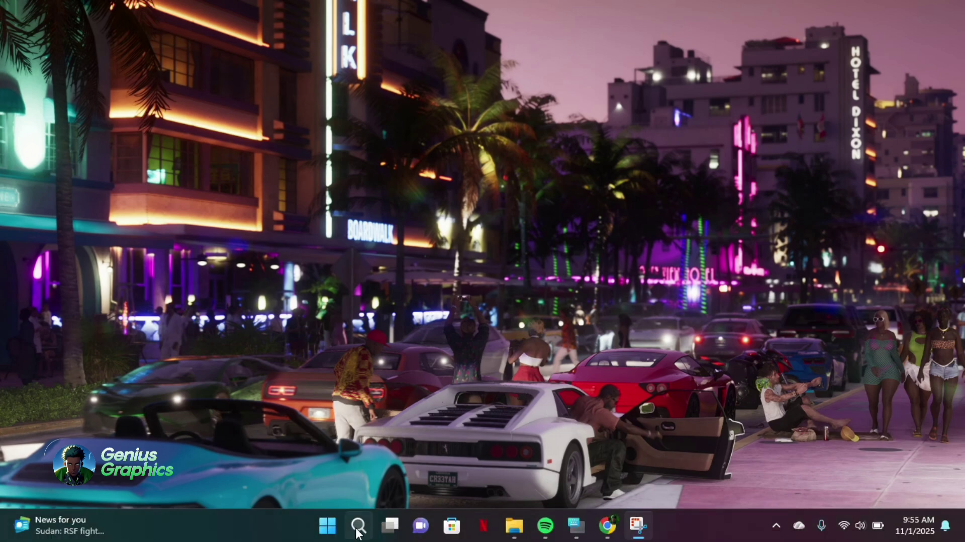
Step: Switch to Chrome and open the WSABuilds latest stable Windows 11 x64 release (2407.40000.4.0 v2)
click(328, 526)
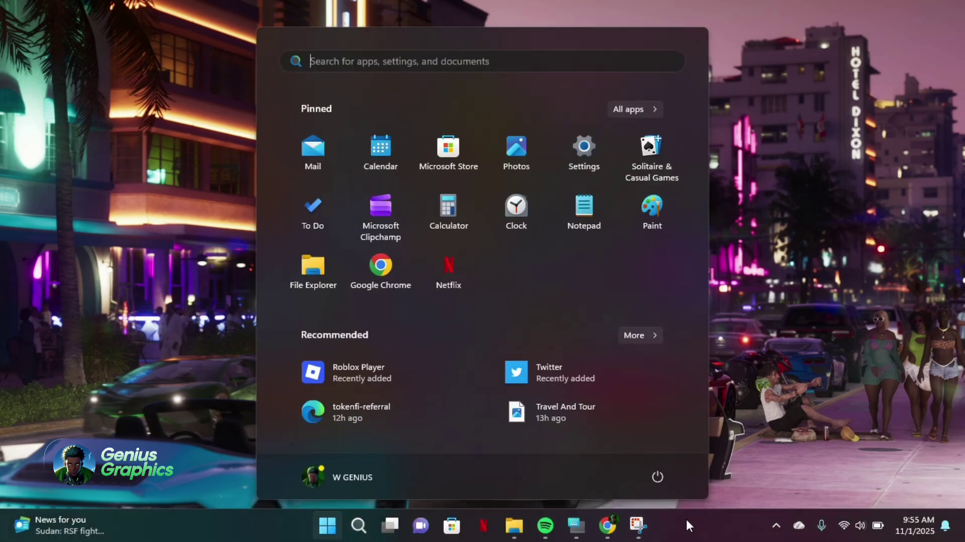
click(607, 527)
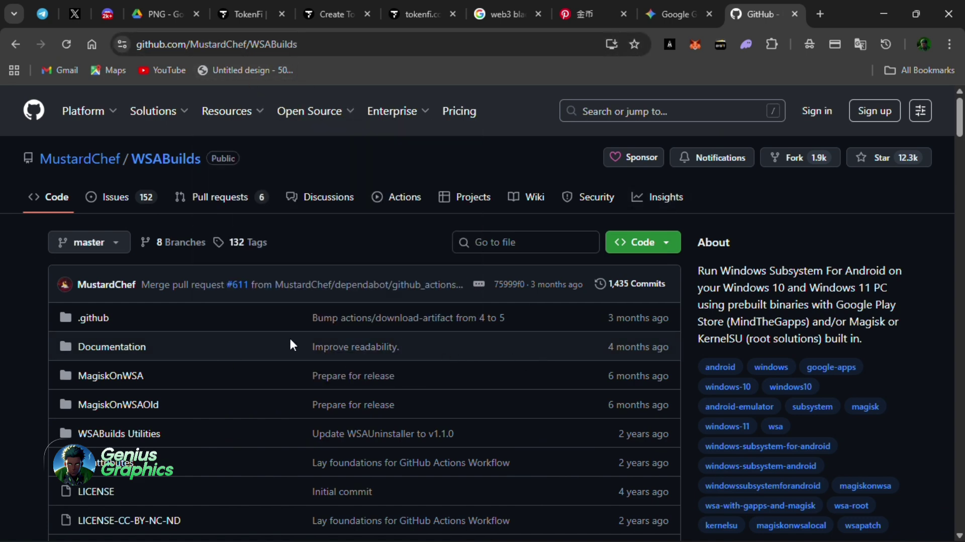
scroll(388, 333, down, 20)
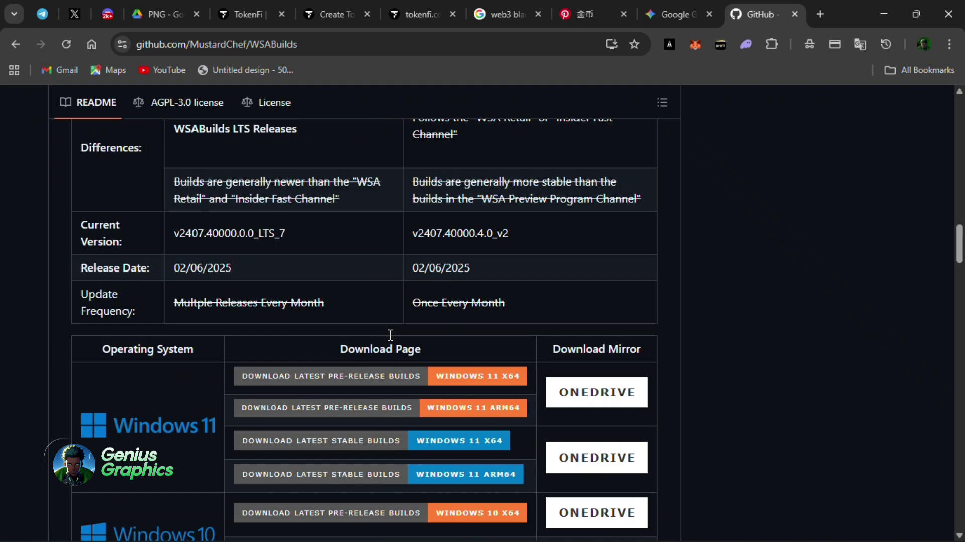
scroll(390, 335, down, 5)
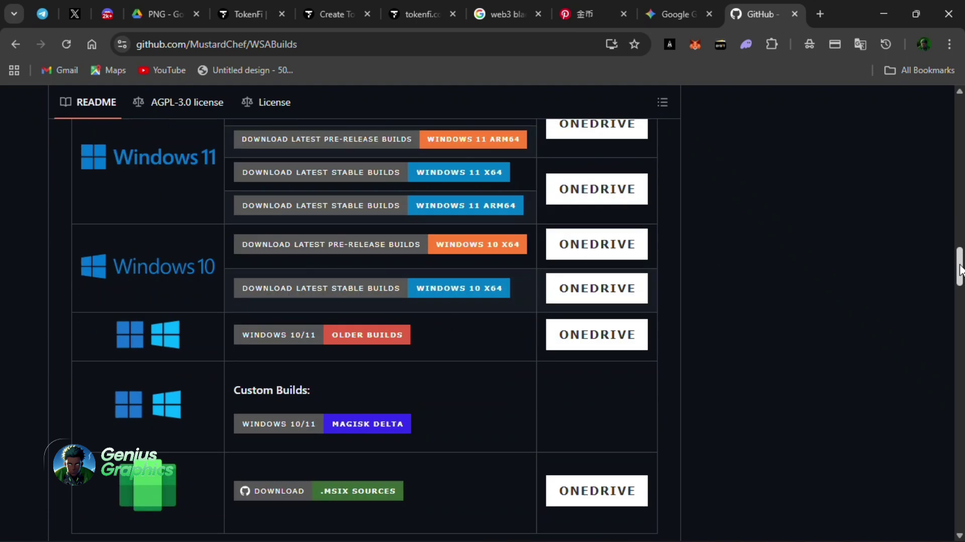
scroll(959, 269, up, 3)
scroll(652, 297, down, 1)
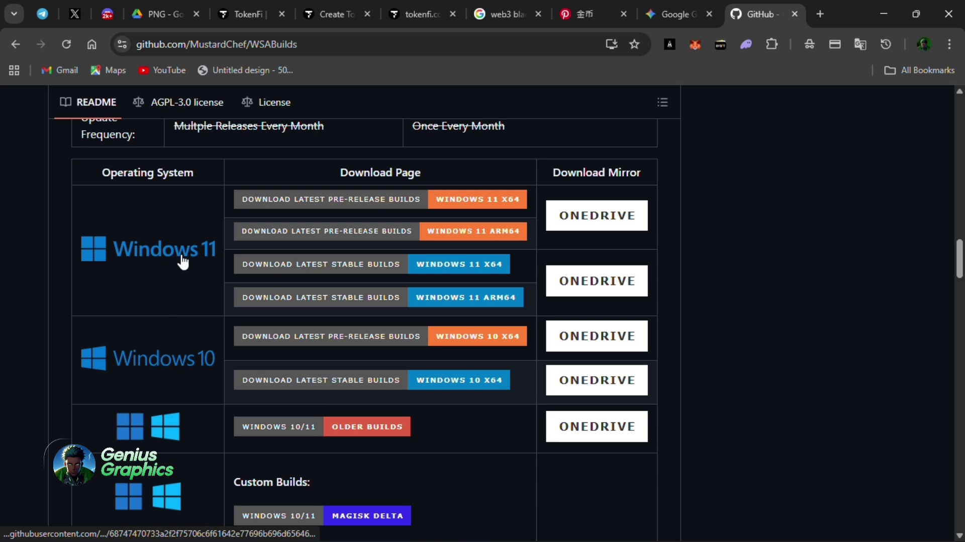
click(332, 267)
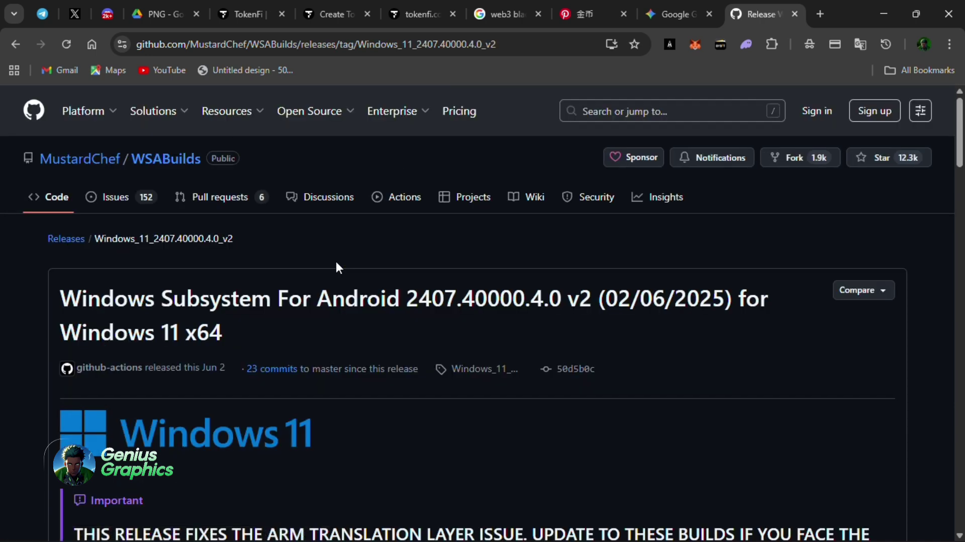
Step: Start downloading the MindTheGapps-13.0-RemovedAmazon .7z asset, then cancel it from the downloads panel
scroll(382, 343, down, 20)
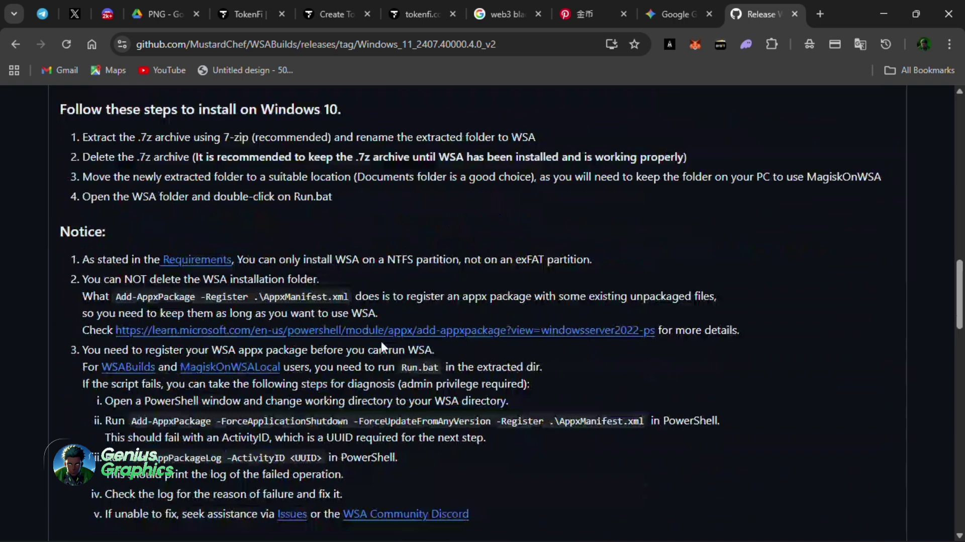
scroll(384, 347, down, 12)
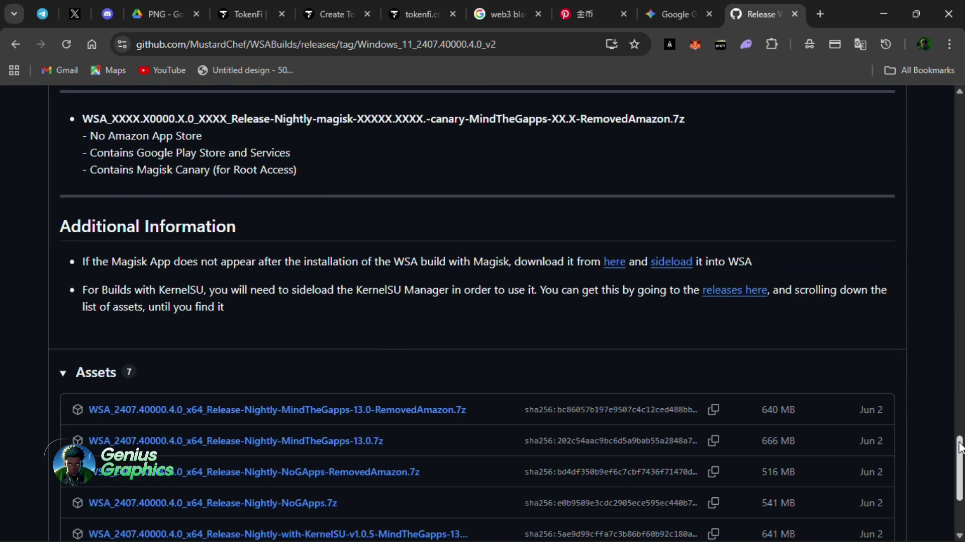
scroll(960, 447, down, 2)
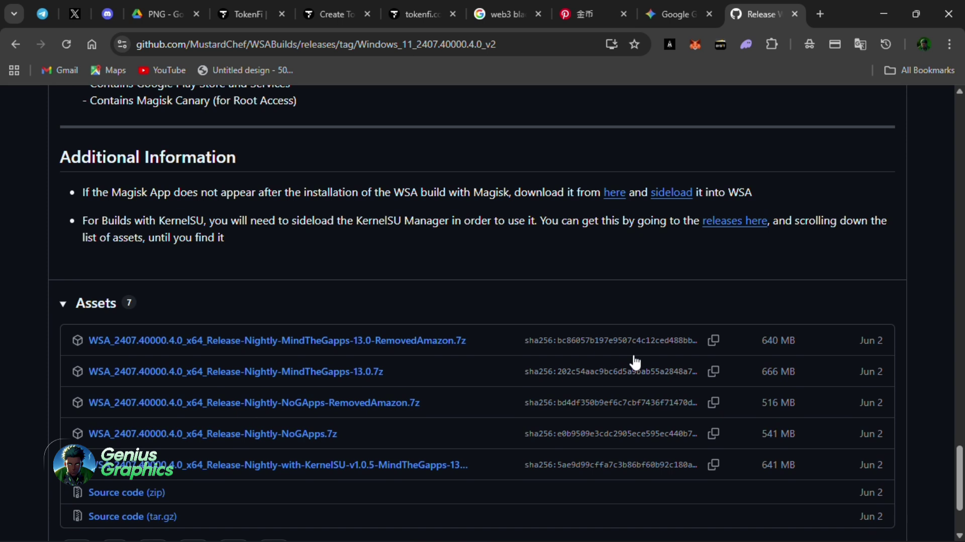
click(284, 341)
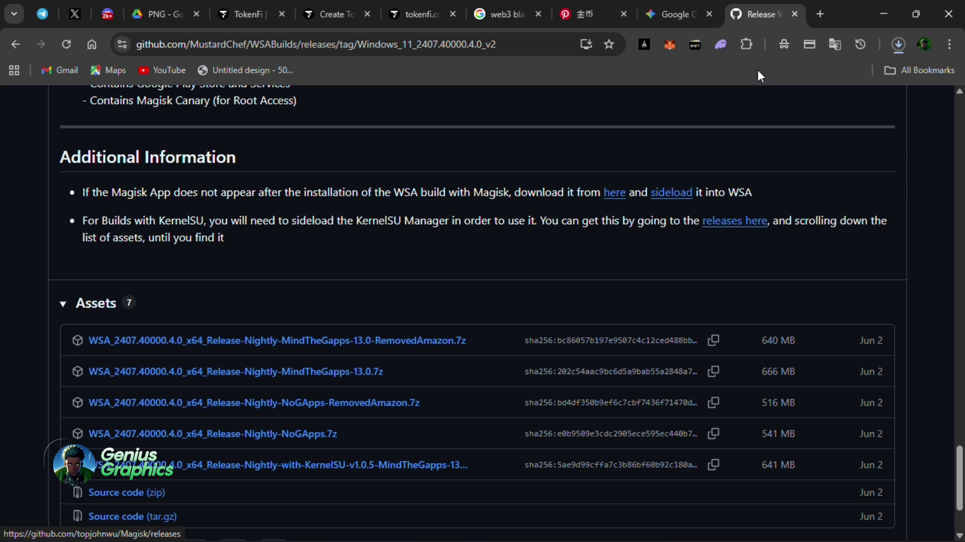
click(898, 44)
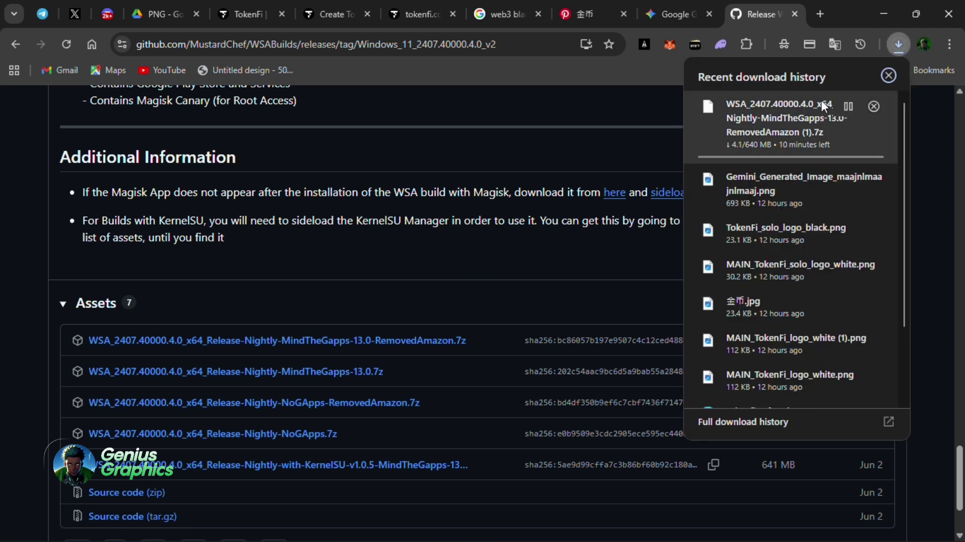
click(870, 105)
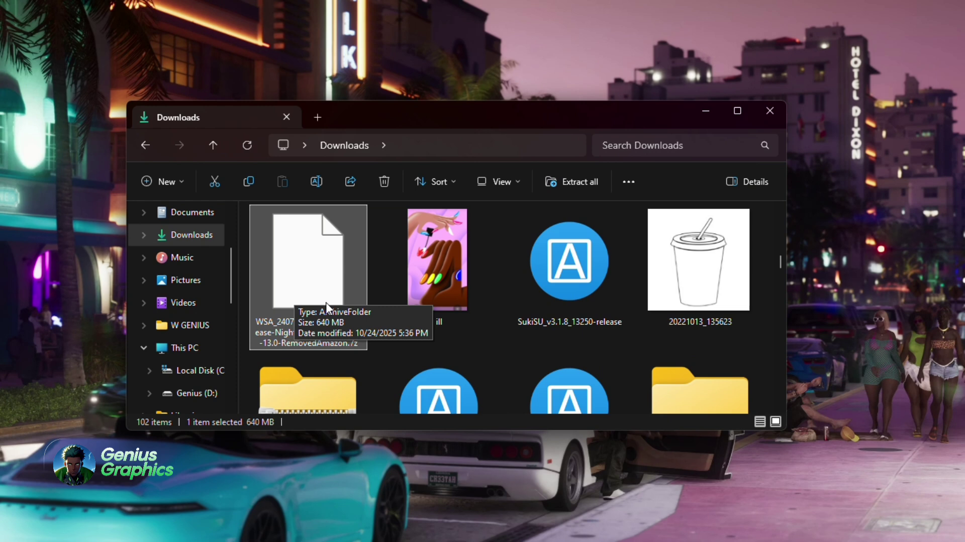
Step: Copy the downloaded WSA .7z archive into Local Disk (C:), granting administrator permission
right_click(293, 274)
click(285, 280)
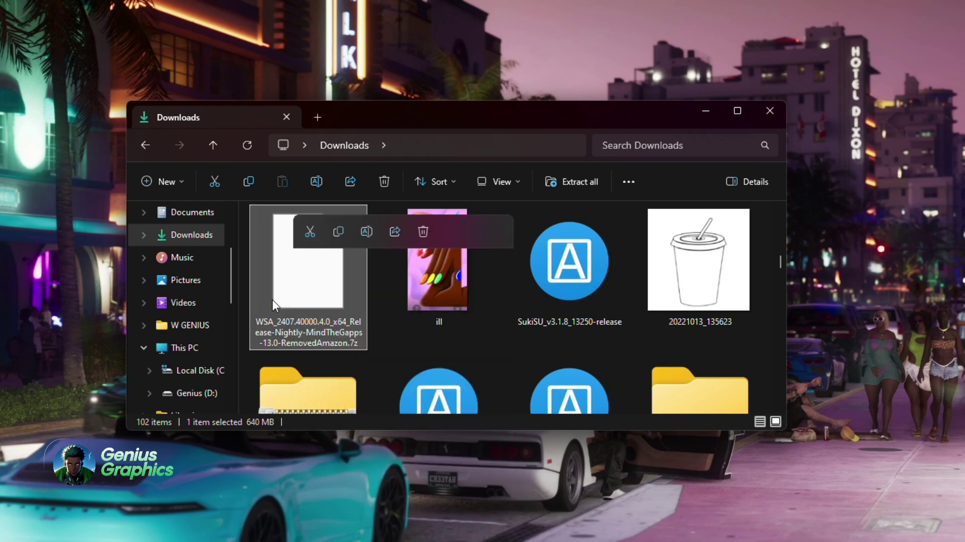
click(318, 118)
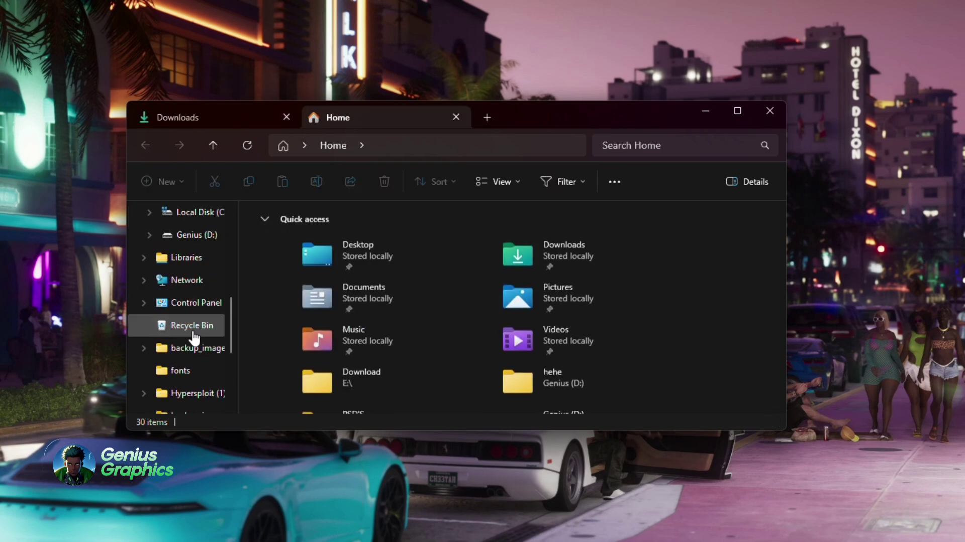
scroll(194, 338, down, 3)
scroll(194, 338, up, 3)
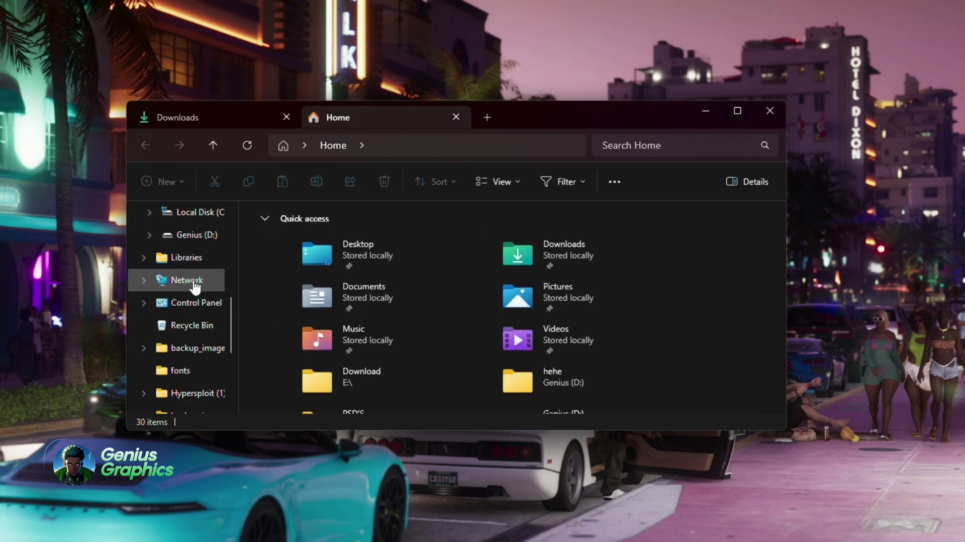
click(206, 213)
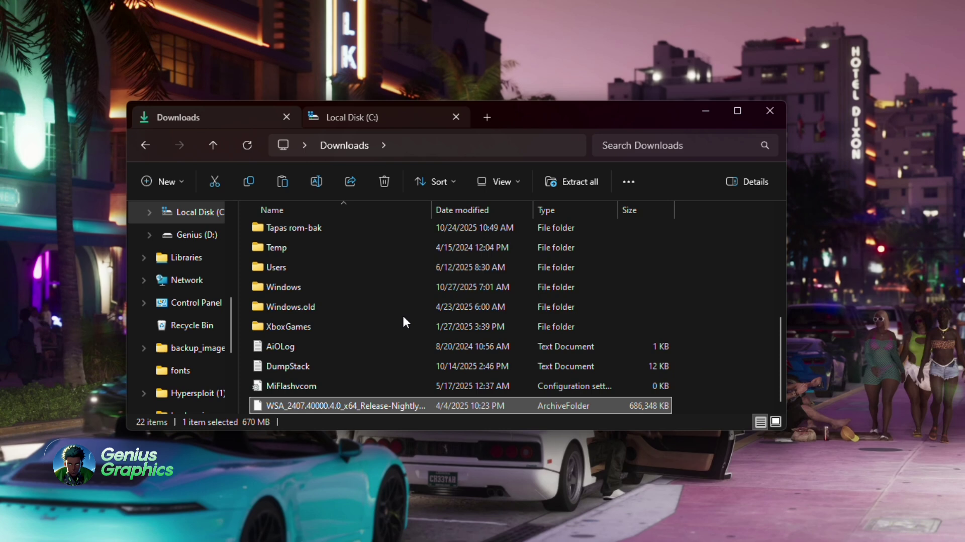
right_click(711, 382)
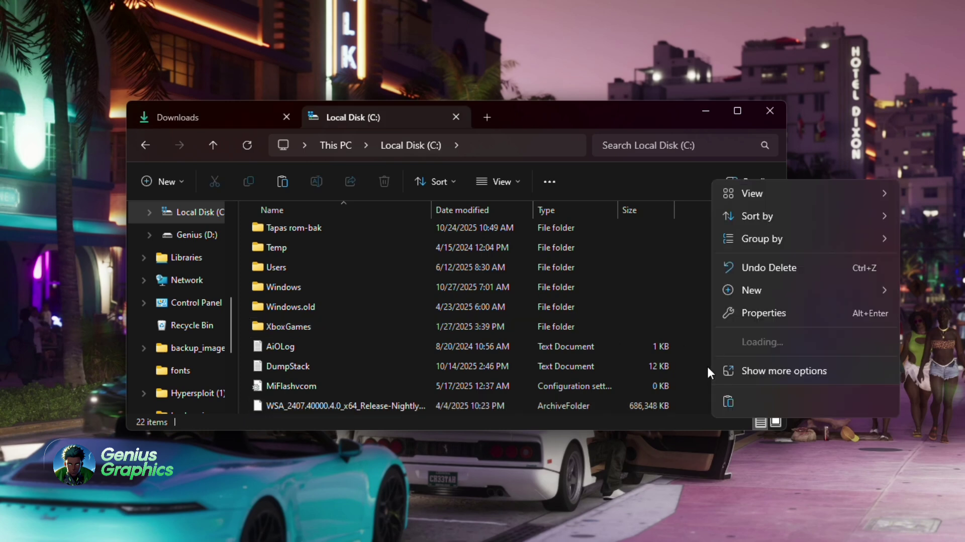
click(738, 399)
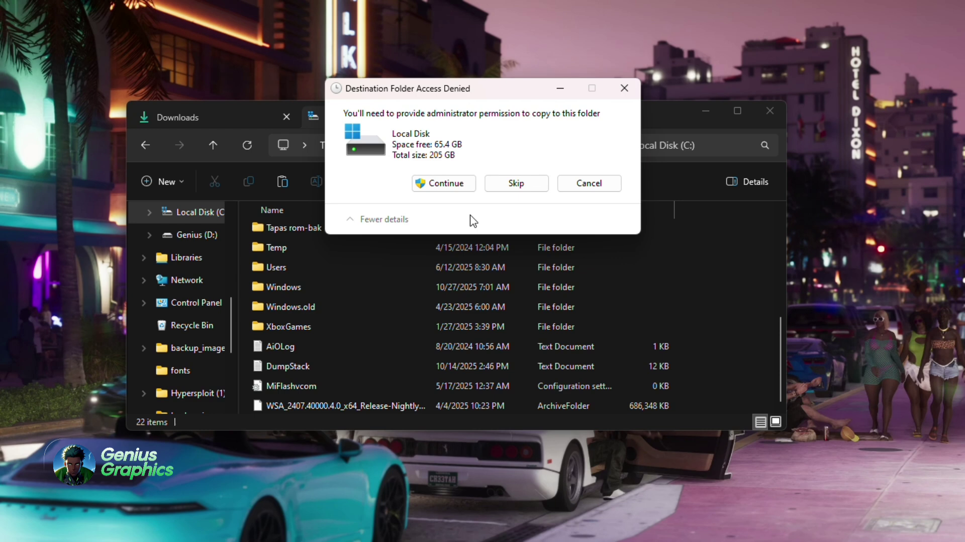
click(457, 186)
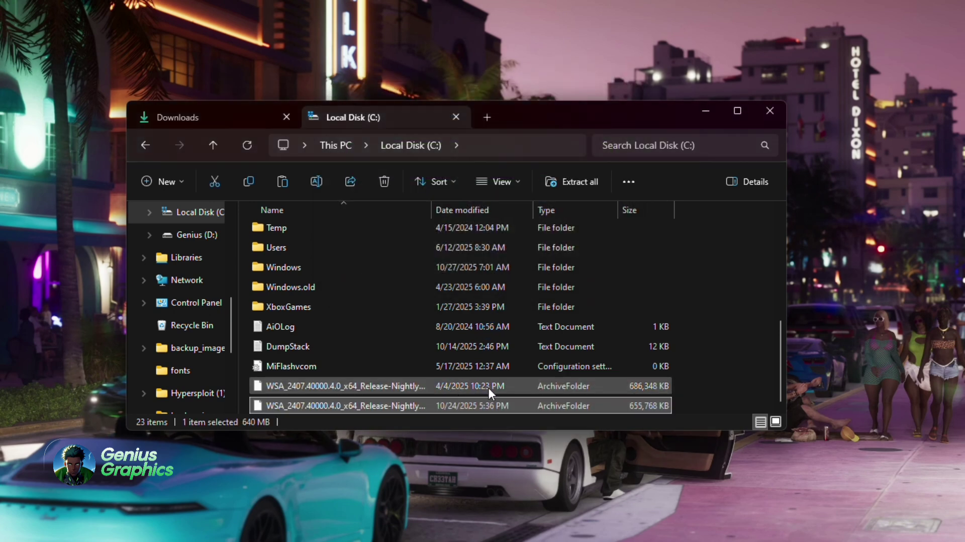
Step: Delete the older 4/4/2025 WSA archive from C: with admin approval and select the new copy
click(488, 387)
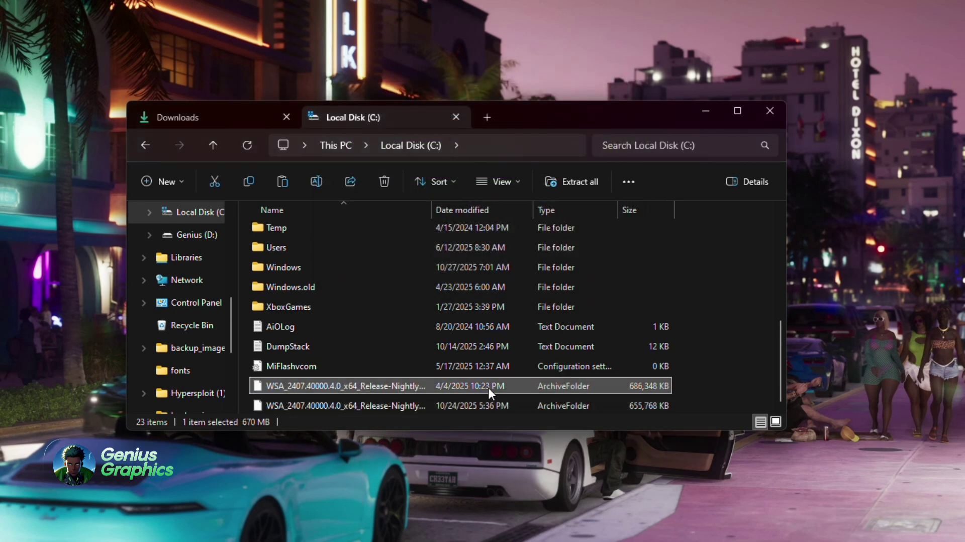
key(Delete)
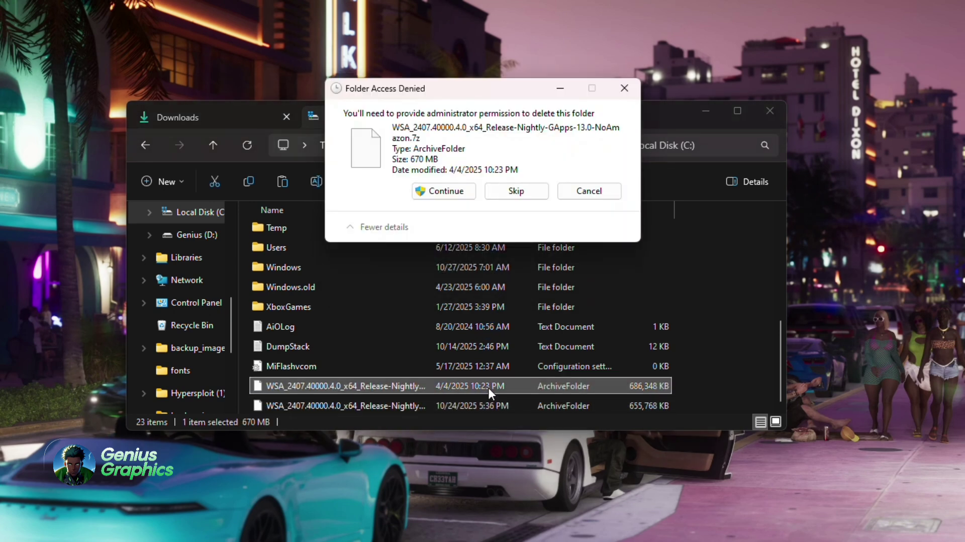
click(442, 191)
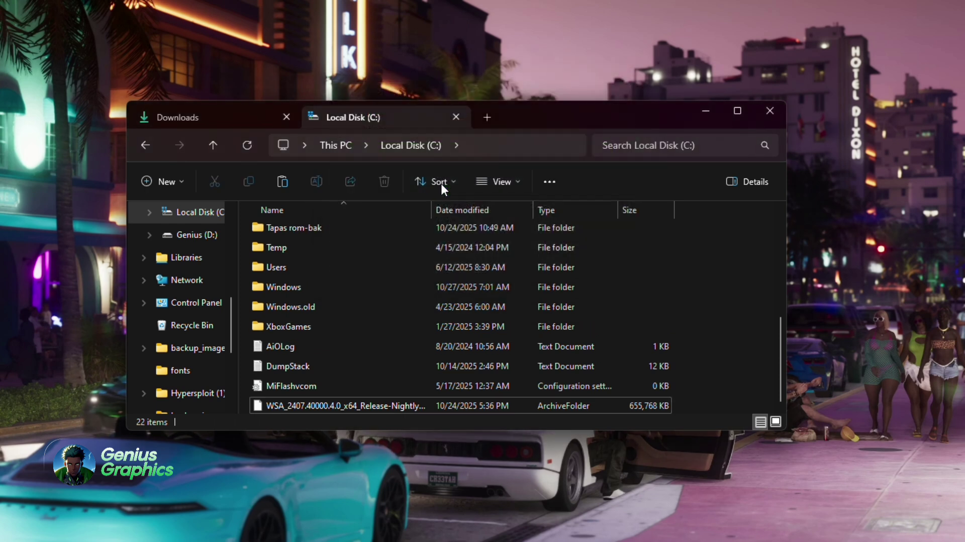
click(347, 405)
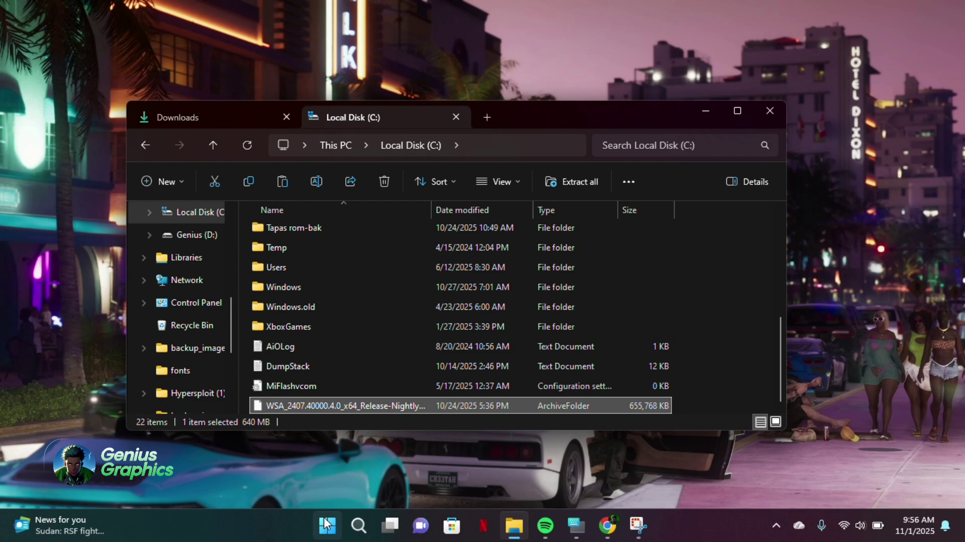
Step: Launch the Windows Security app from Settings' Privacy & security page
click(326, 524)
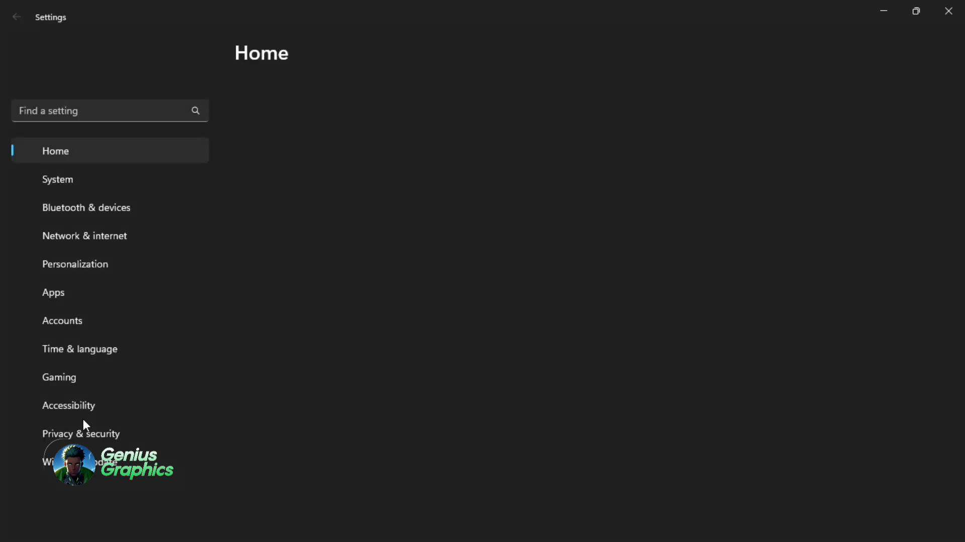
click(93, 435)
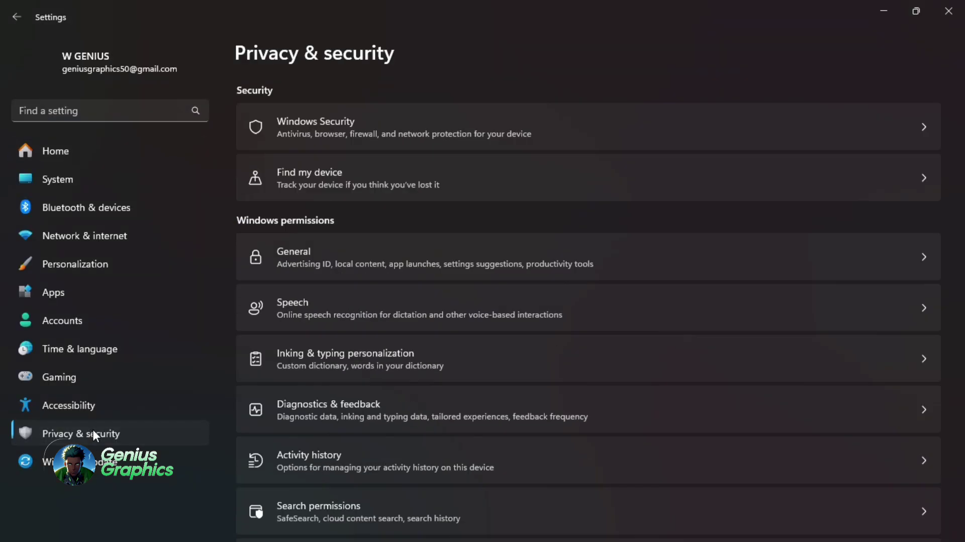
click(575, 145)
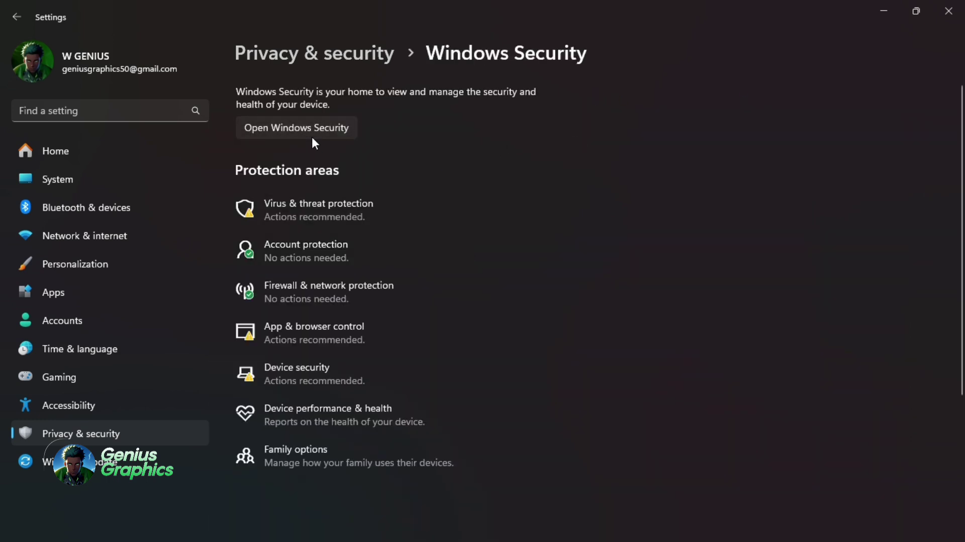
click(313, 137)
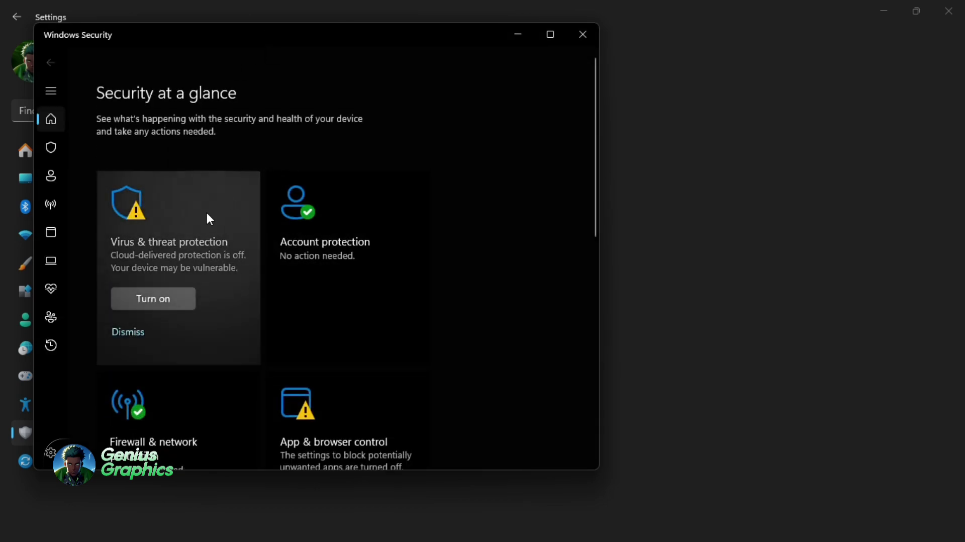
Step: Confirm real-time and cloud-delivered virus protection are Off, then close Windows Security
click(210, 219)
scroll(279, 262, down, 5)
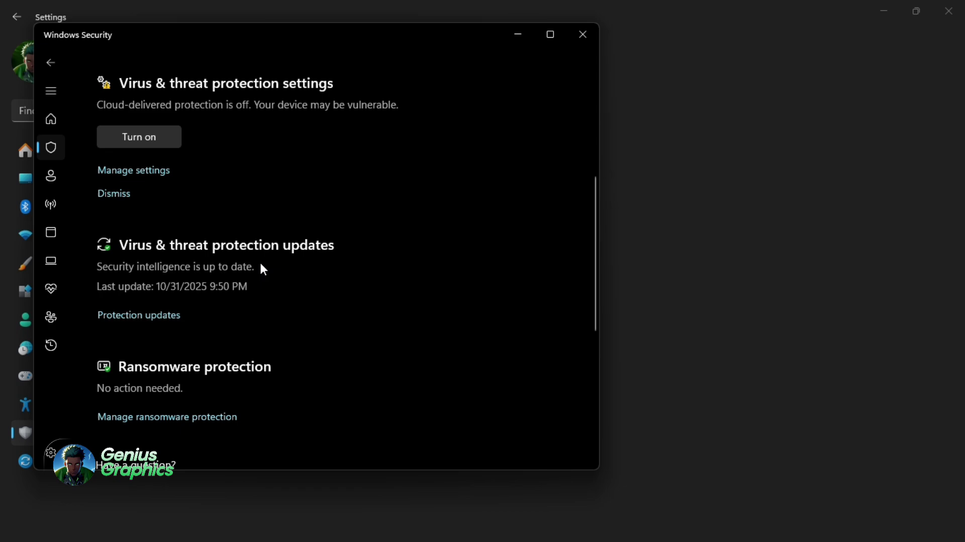
click(157, 171)
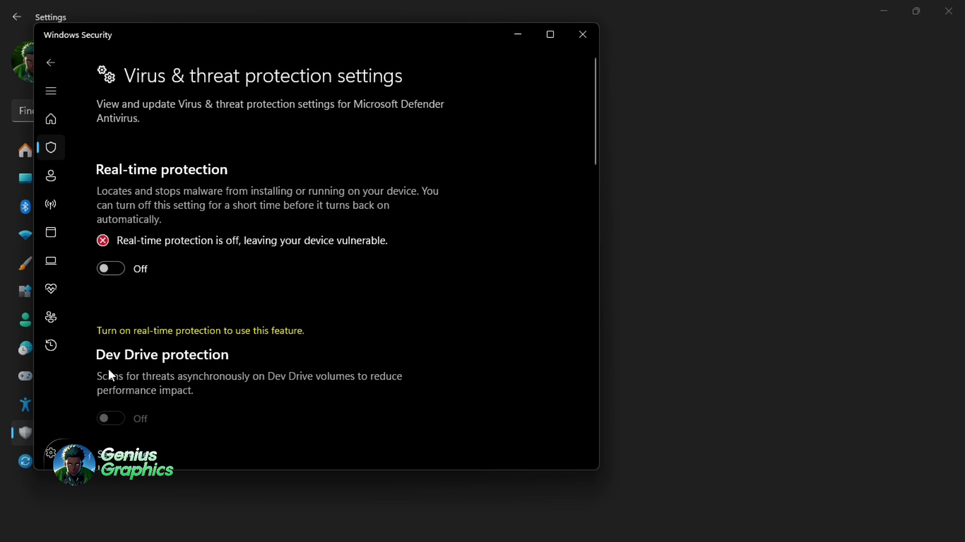
scroll(107, 367, down, 5)
key(ctrl+super+o)
click(679, 134)
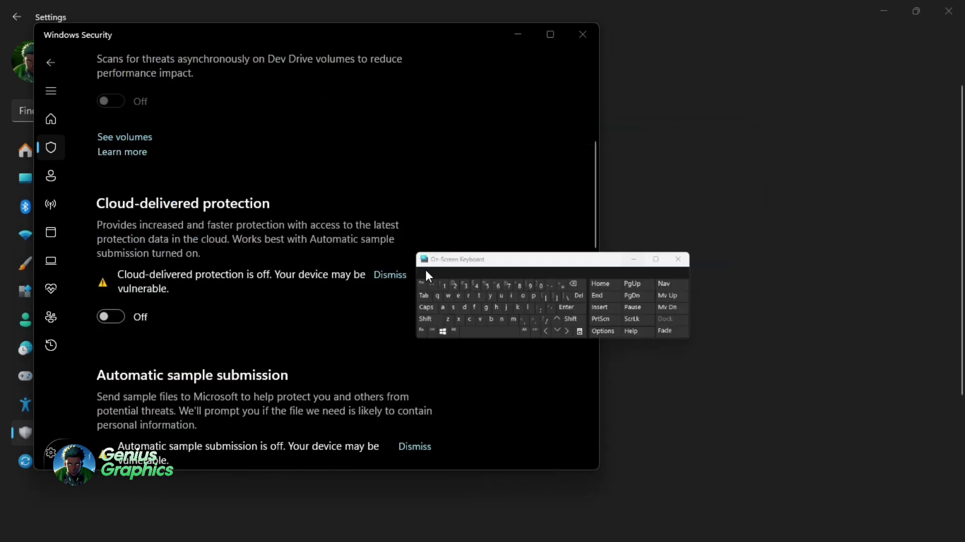
scroll(392, 279, down, 5)
scroll(394, 285, up, 8)
scroll(394, 285, up, 3)
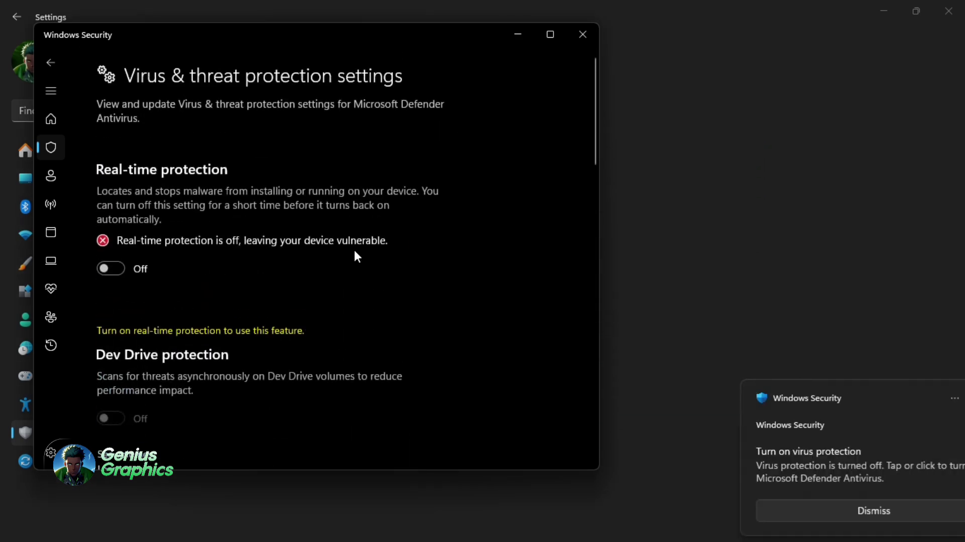
click(815, 463)
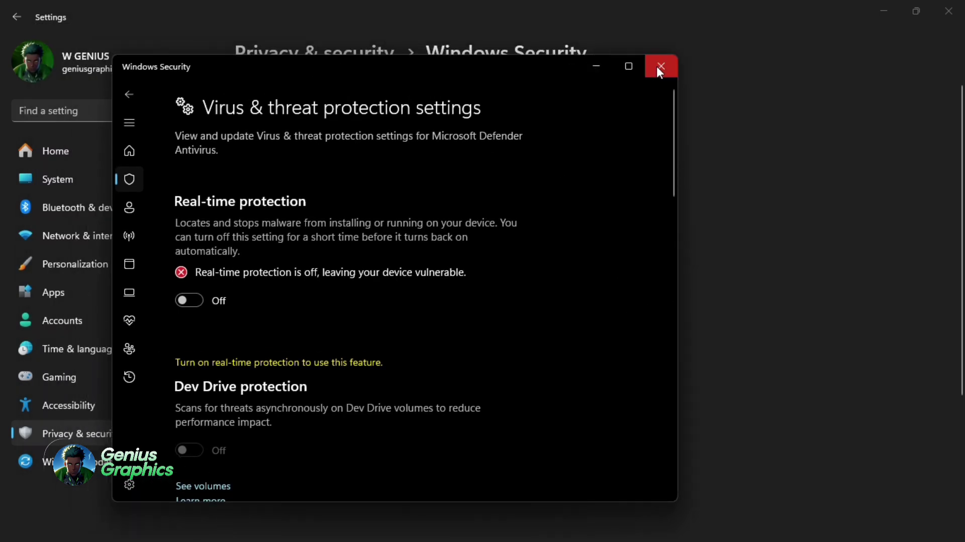
click(661, 64)
Step: Close Settings and extract the WSA archive on C: into its suggested same-named folder
click(948, 11)
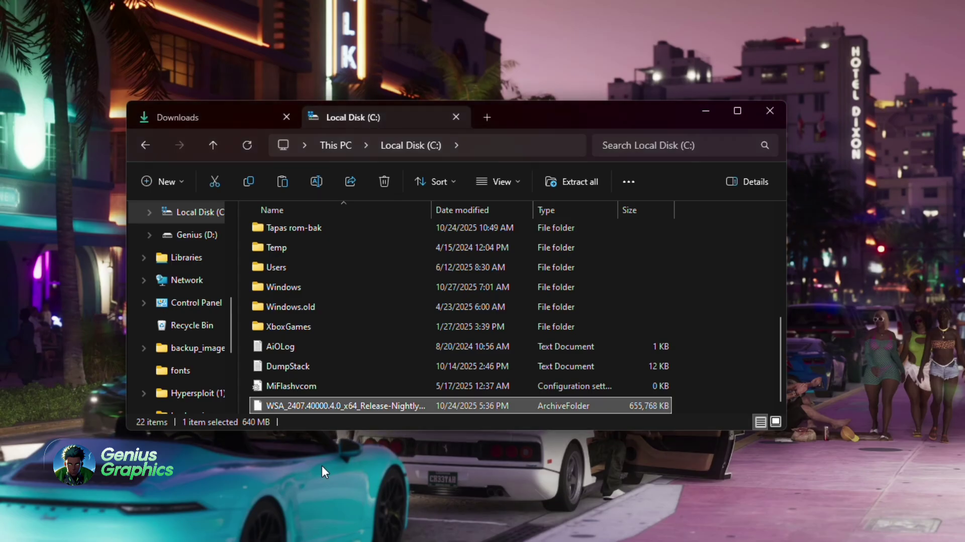
right_click(361, 404)
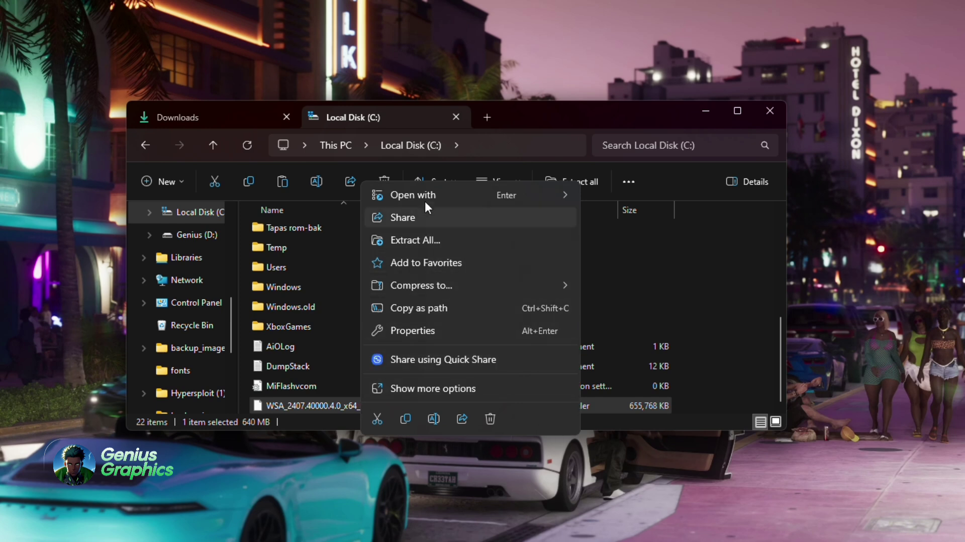
click(451, 239)
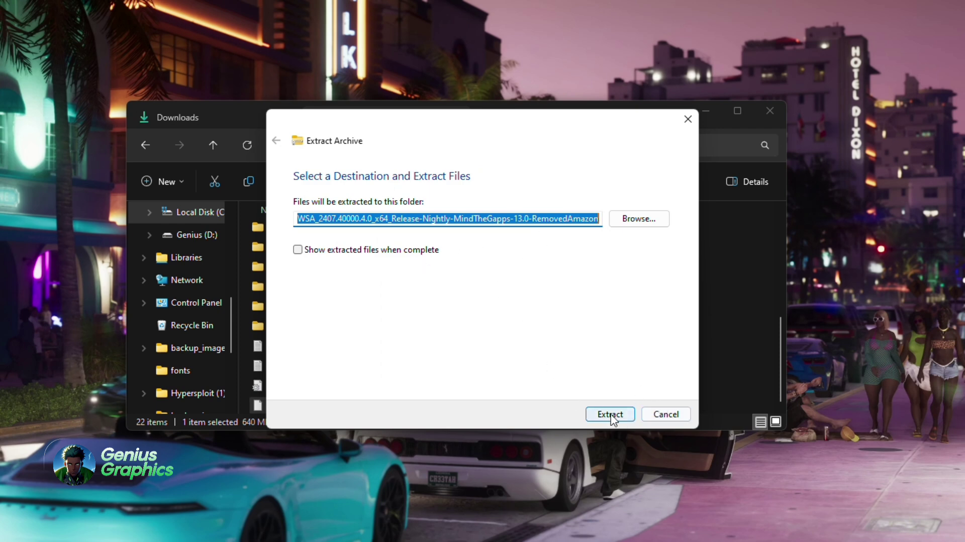
click(626, 417)
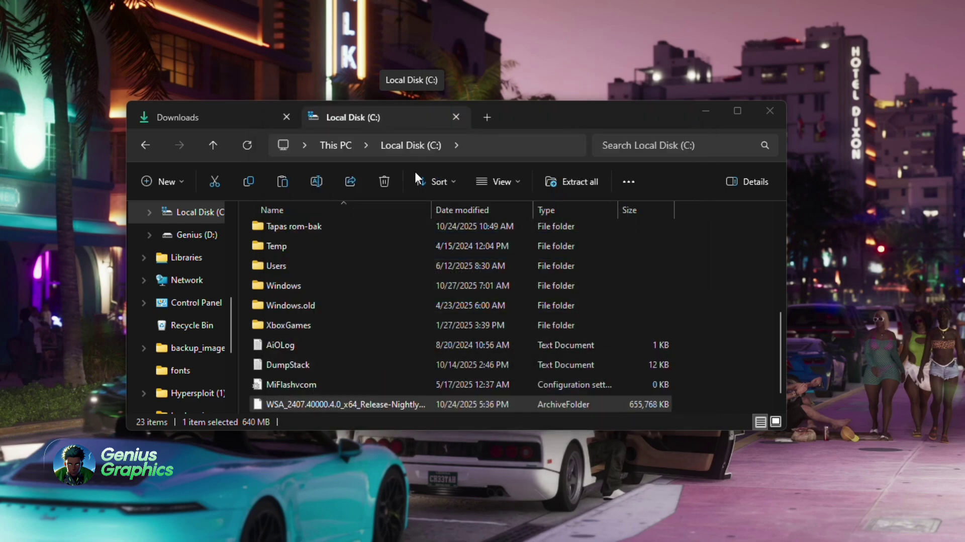
Step: Move the WSA_2407.40000.4.0_x64 subfolder out of the extraction folder into the root of C:
click(337, 406)
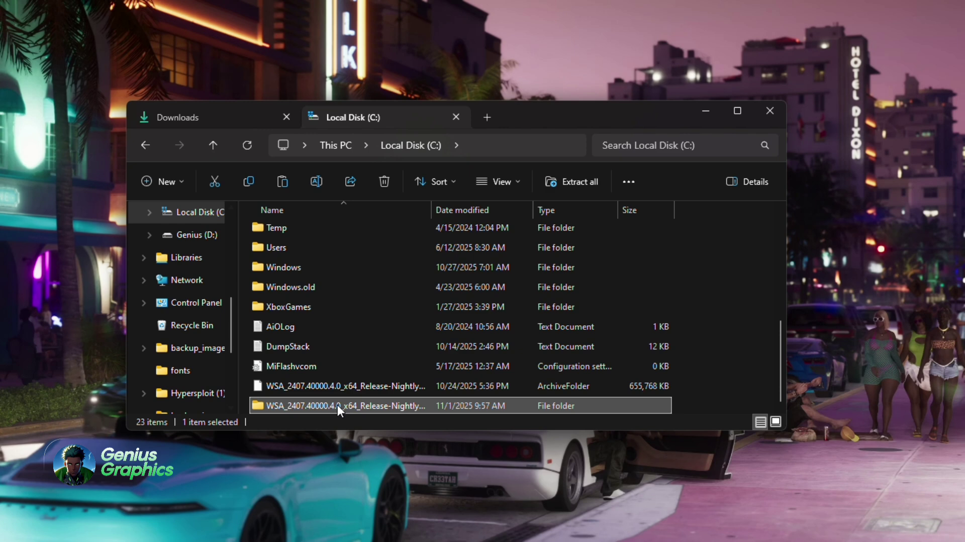
double_click(337, 405)
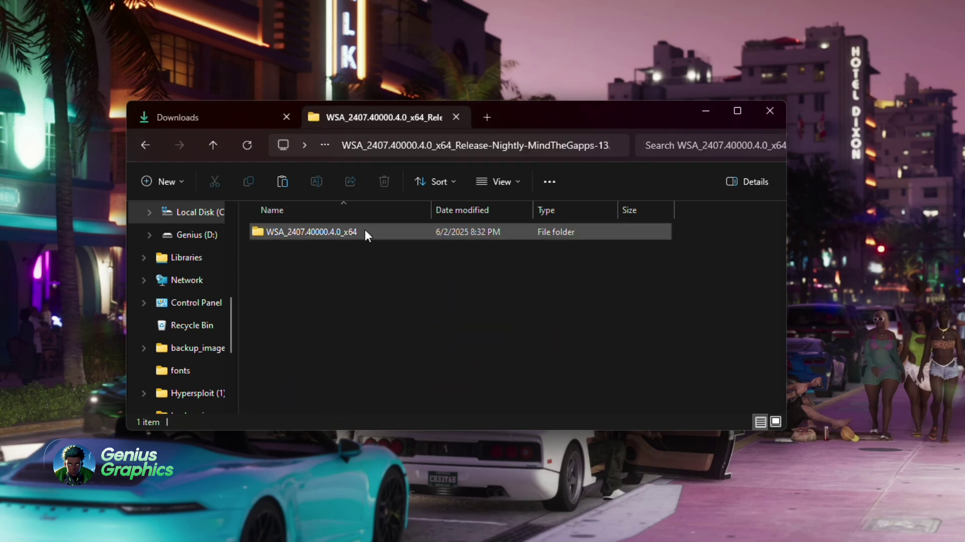
click(365, 231)
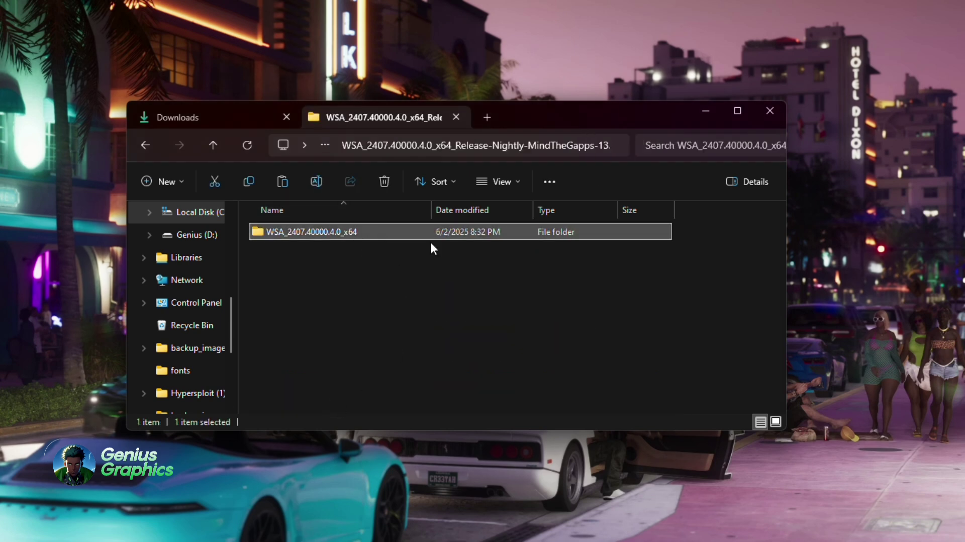
right_click(380, 233)
click(404, 178)
click(355, 373)
key(alt+Up)
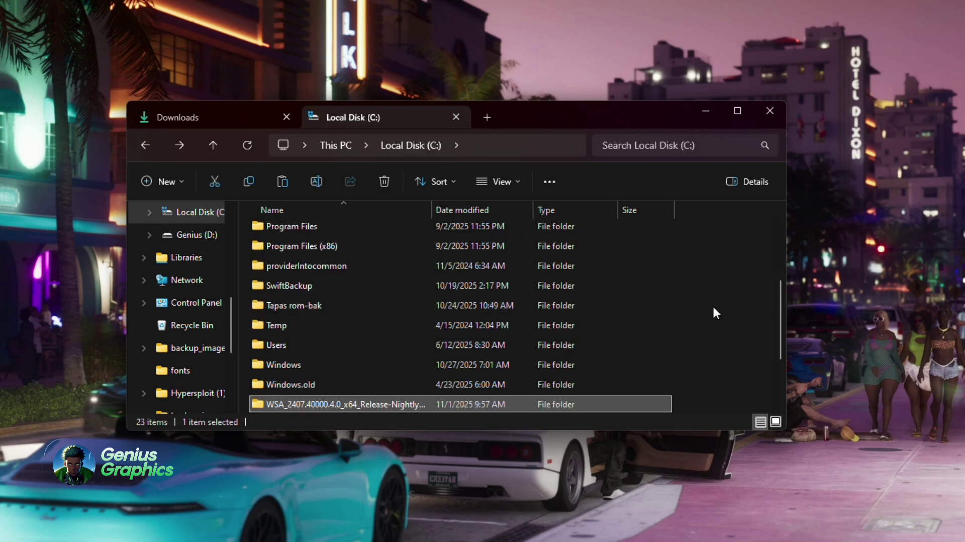
click(712, 304)
right_click(713, 305)
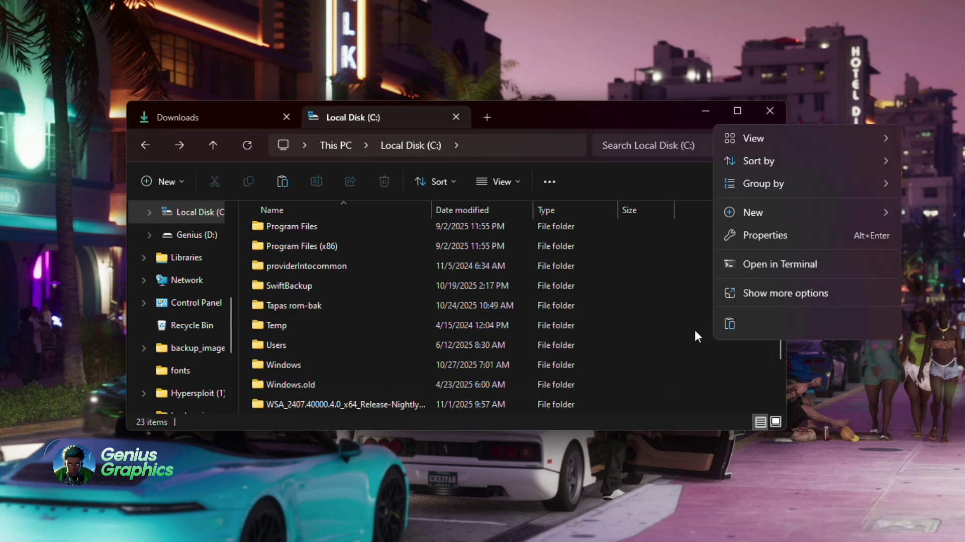
click(728, 322)
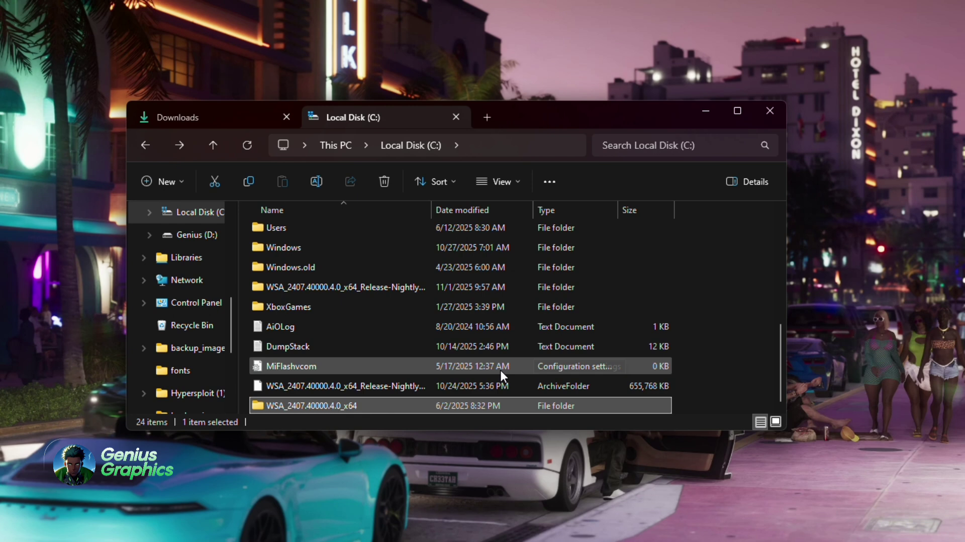
Step: Confirm the Release-Nightly extraction folder is empty and delete it
click(677, 333)
double_click(385, 286)
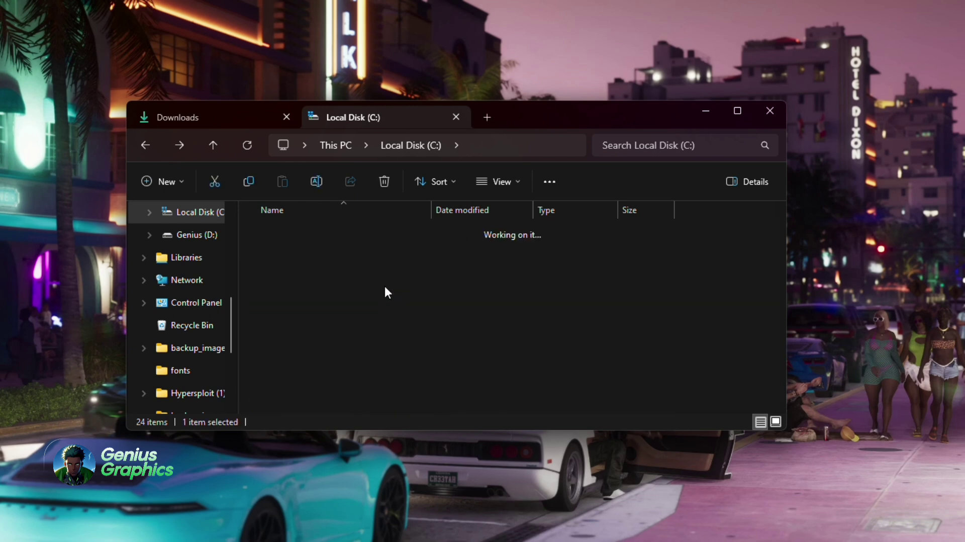
key(alt+Left)
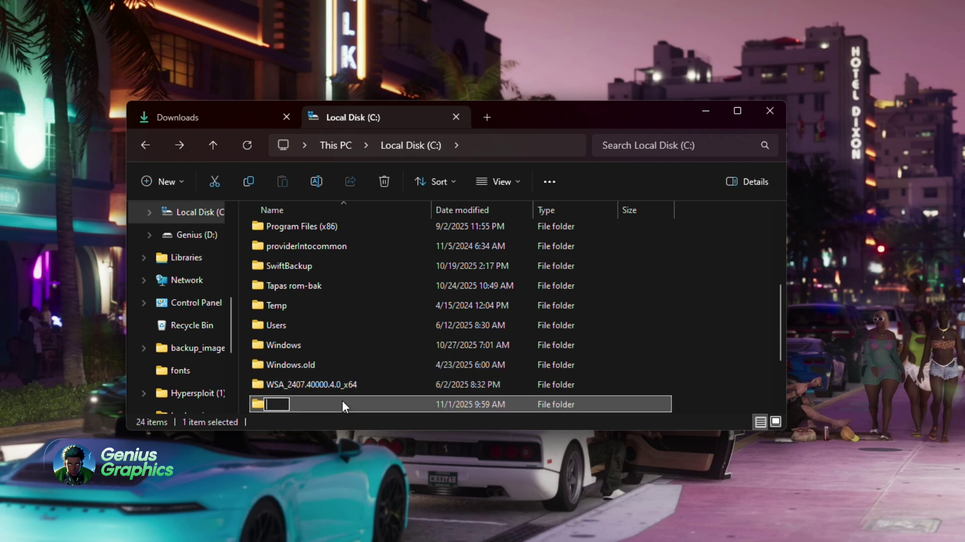
key(ctrl+v)
key(Return)
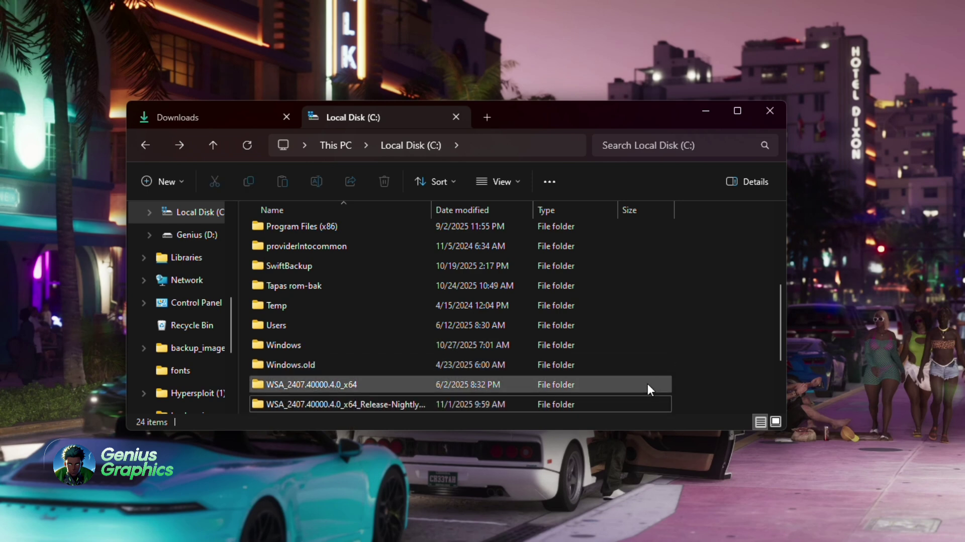
click(535, 408)
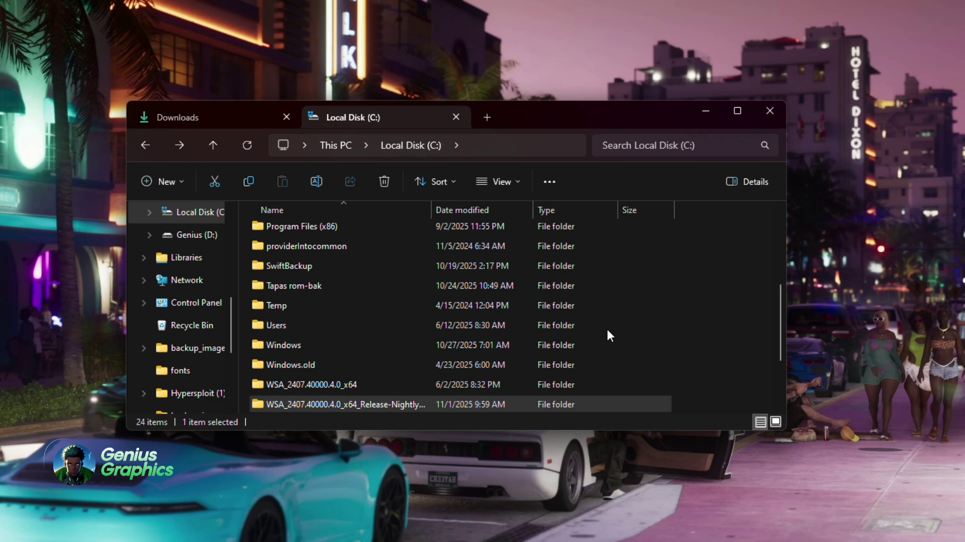
right_click(536, 404)
click(629, 426)
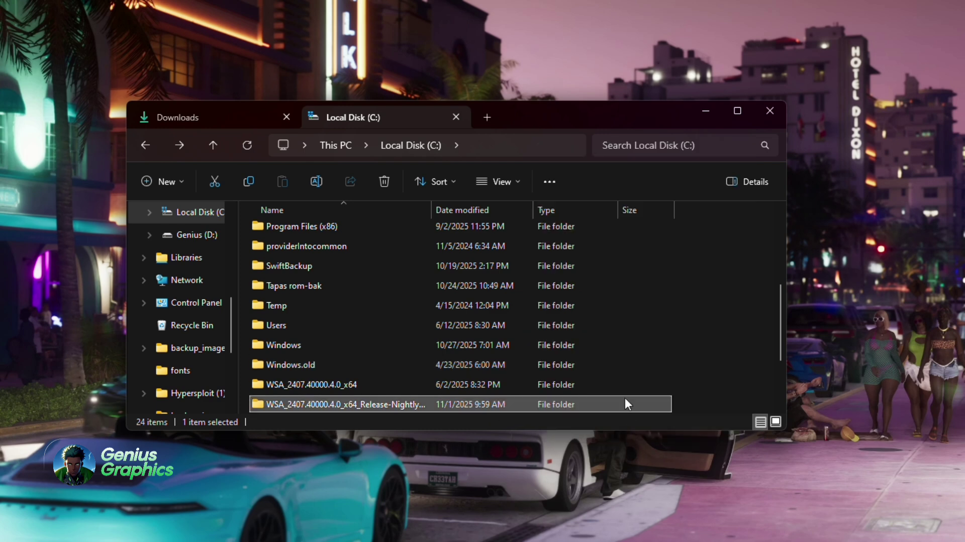
Step: Run Run.bat in C:\WSA_2407.40000.4.0_x64 as administrator, accepting the security warning
click(379, 387)
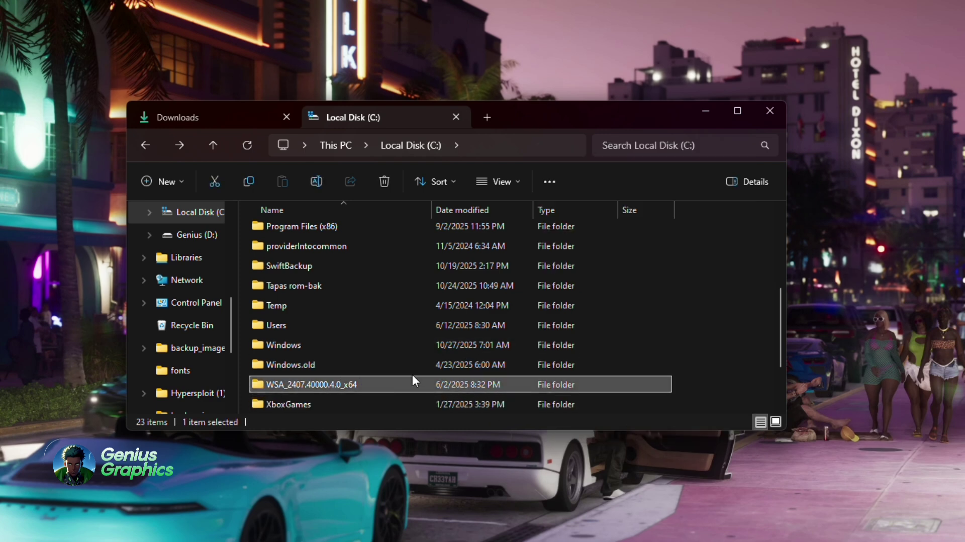
key(Delete)
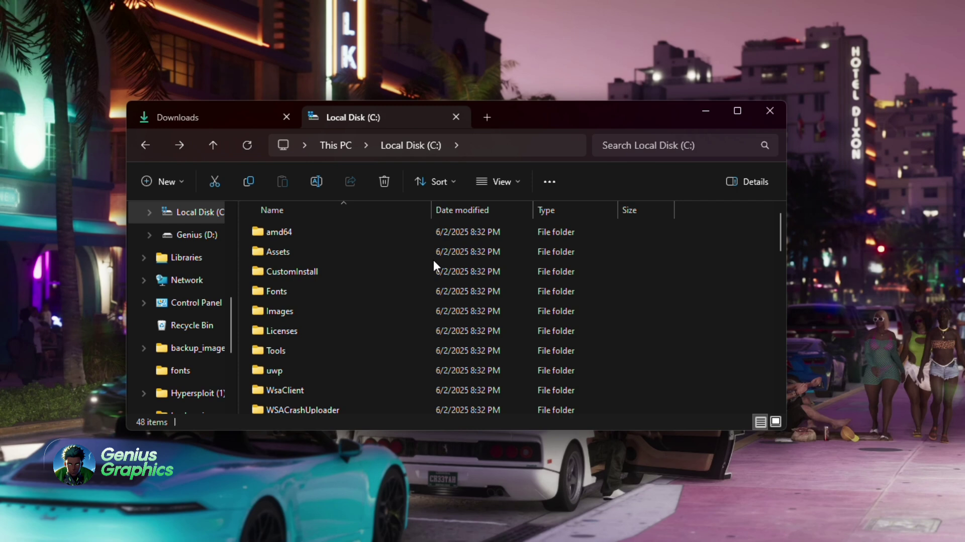
scroll(427, 299, down, 10)
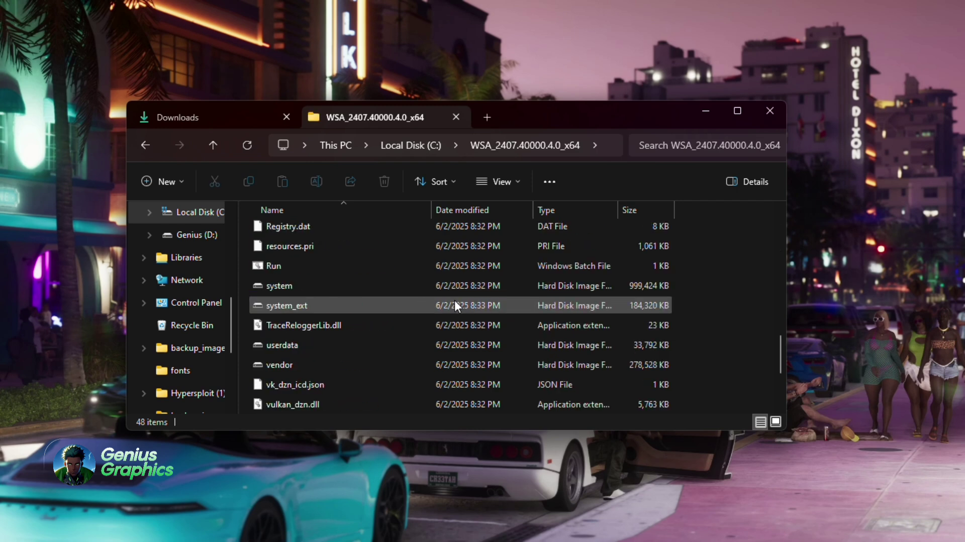
click(279, 262)
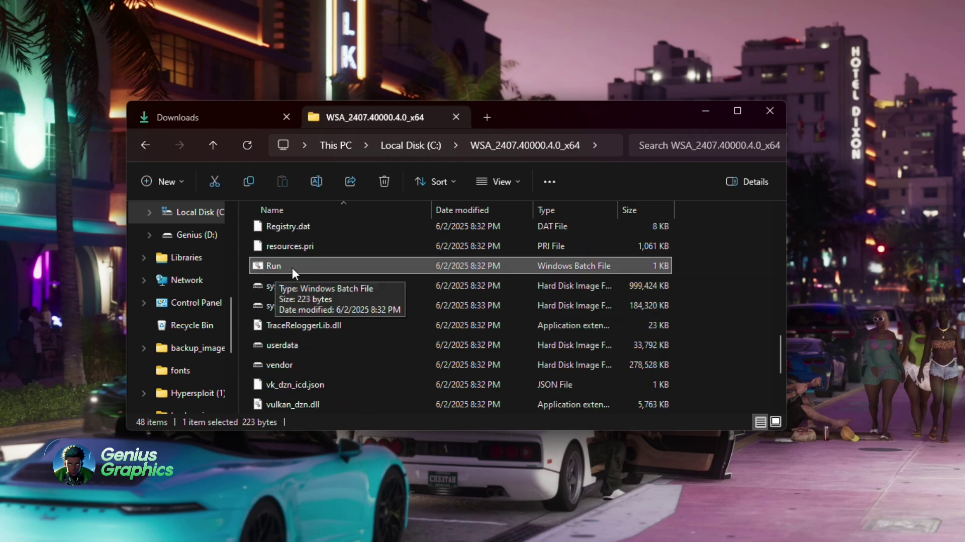
right_click(285, 264)
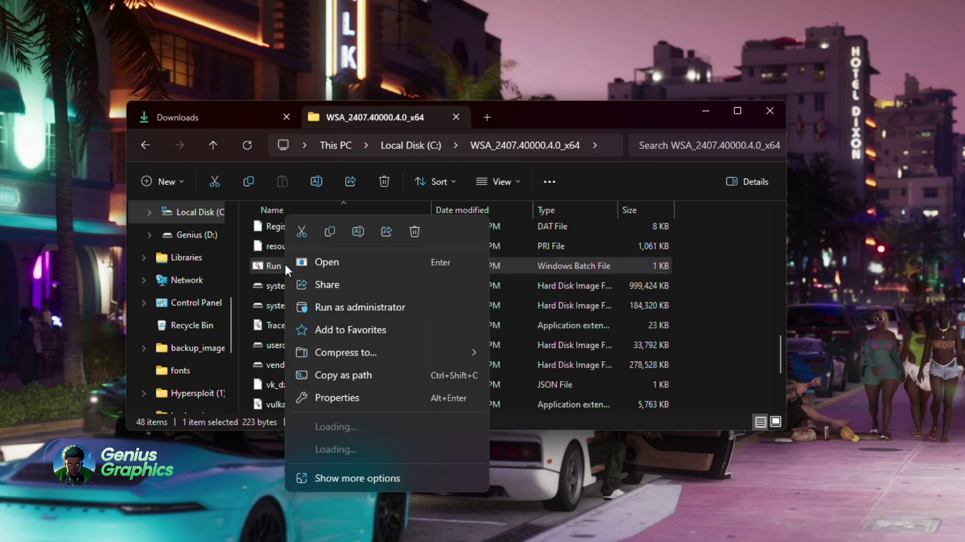
click(339, 306)
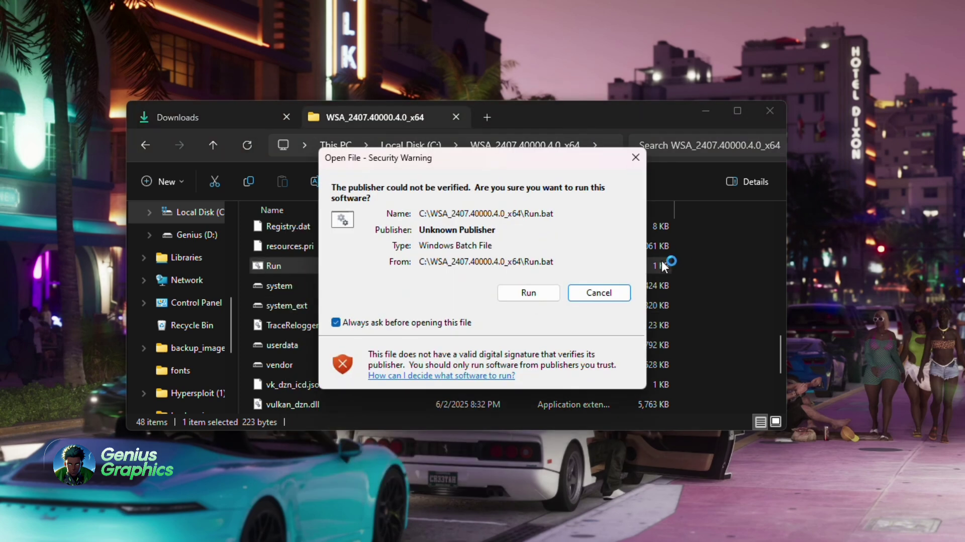
click(537, 291)
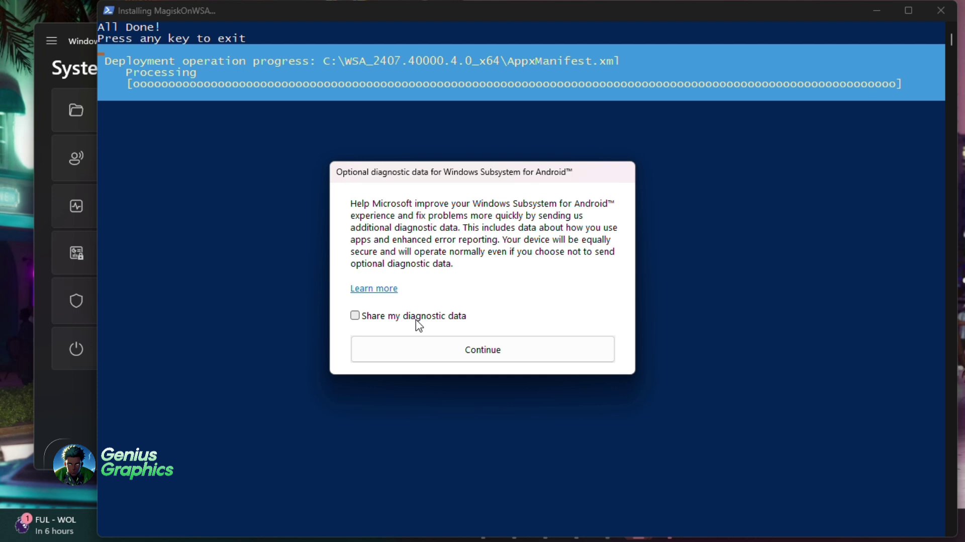
Step: Continue past the diagnostic data prompt with sharing off, and close the splash and installer console
click(417, 321)
click(460, 348)
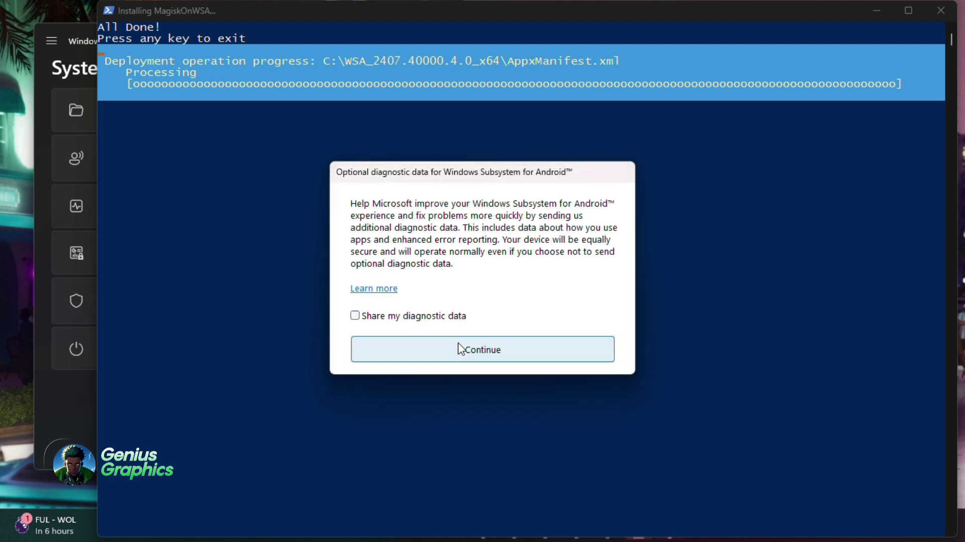
click(487, 352)
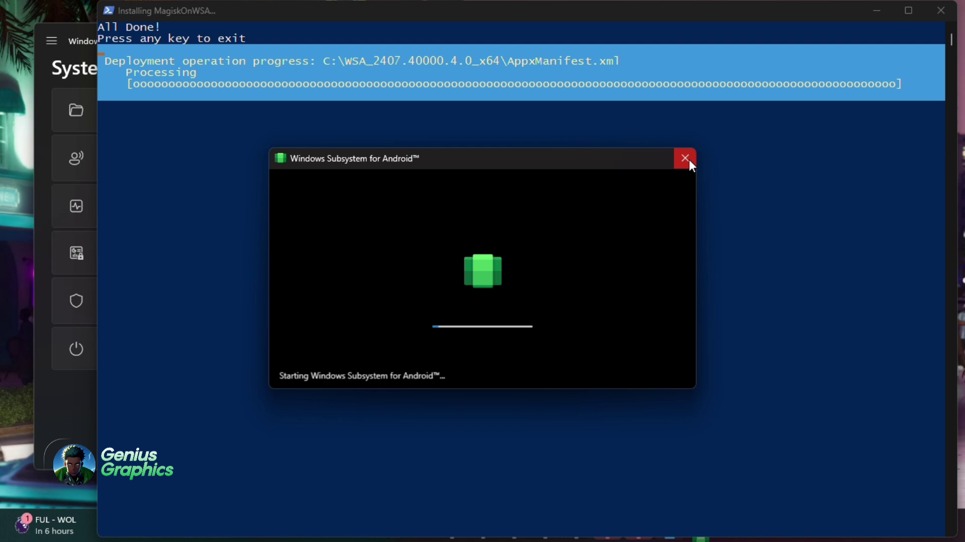
click(689, 161)
click(941, 10)
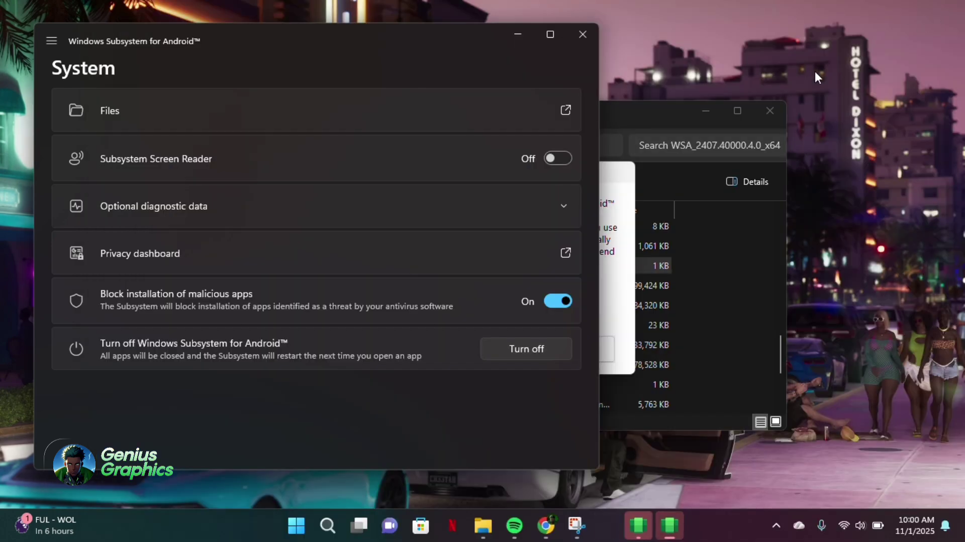
Step: Close File Explorer, dismiss the remaining diagnostic prompt without sharing, and move the settings window right
drag(319, 39, 338, 82)
click(658, 110)
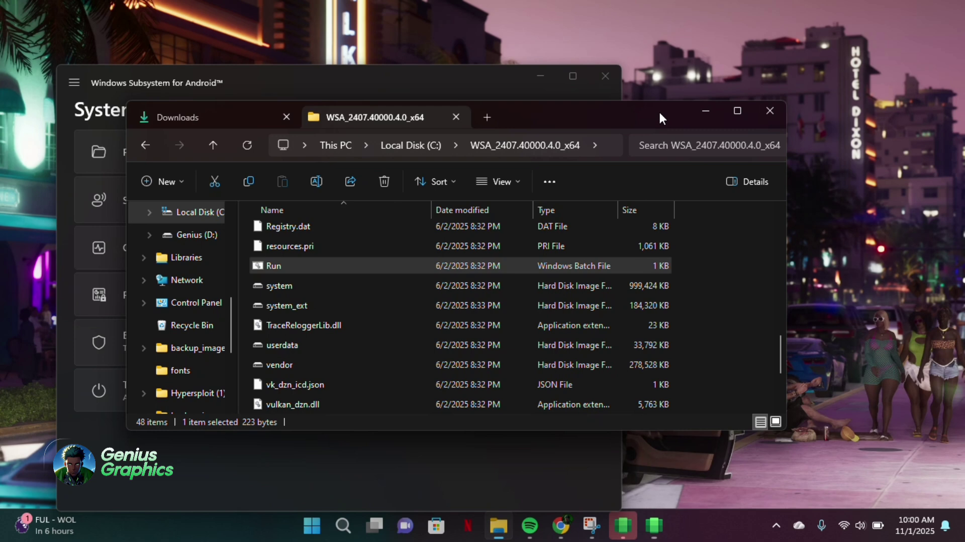
click(769, 111)
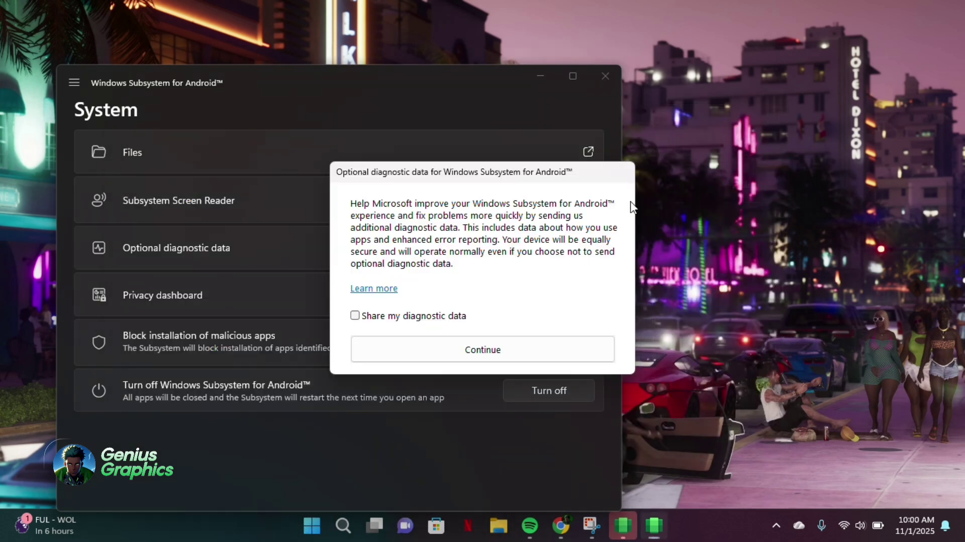
click(487, 351)
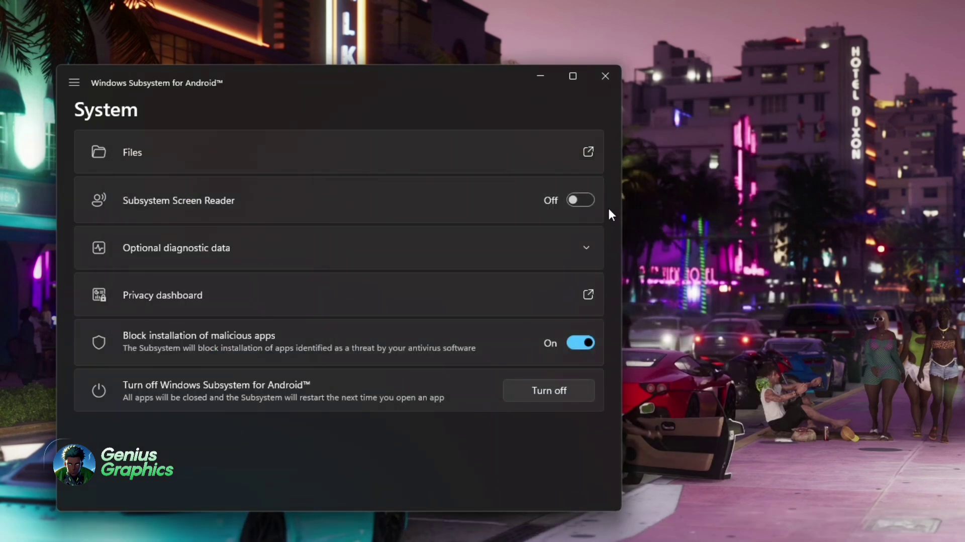
drag(413, 86, 574, 83)
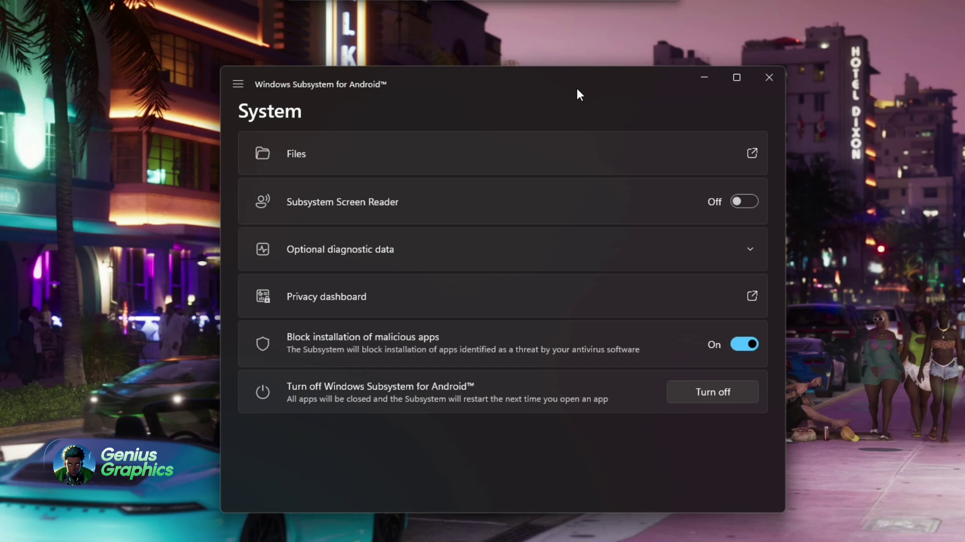
Step: In Advanced settings, turn Developer mode On and set memory and performance to Continuous
click(233, 79)
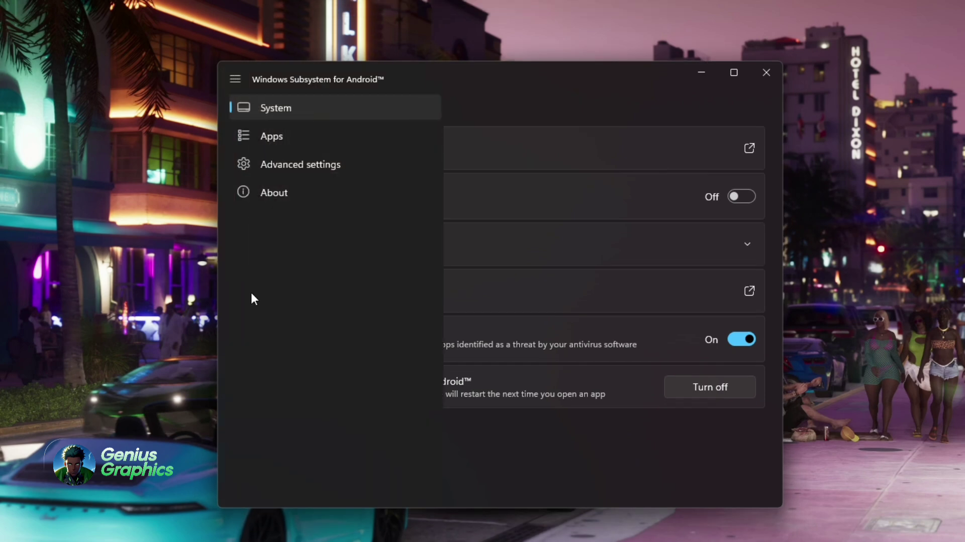
click(291, 165)
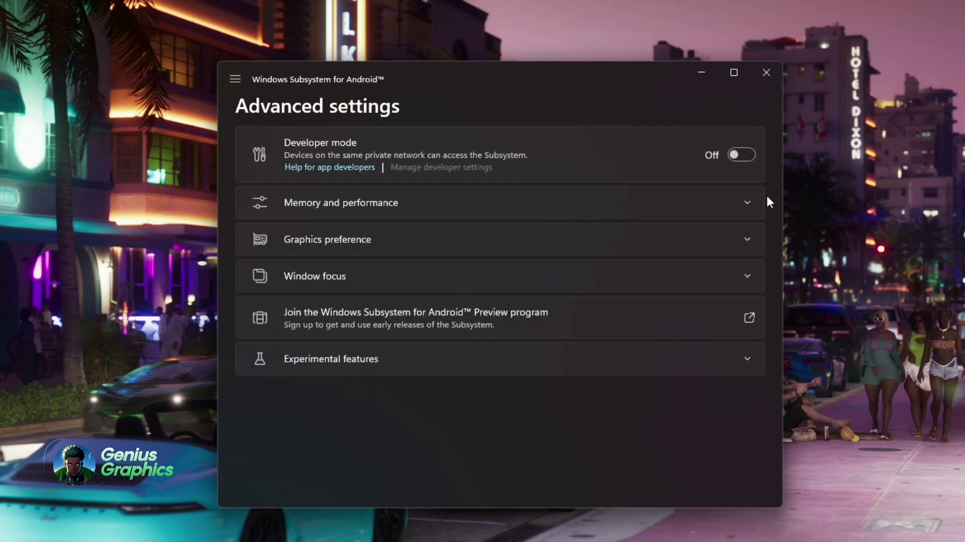
click(744, 155)
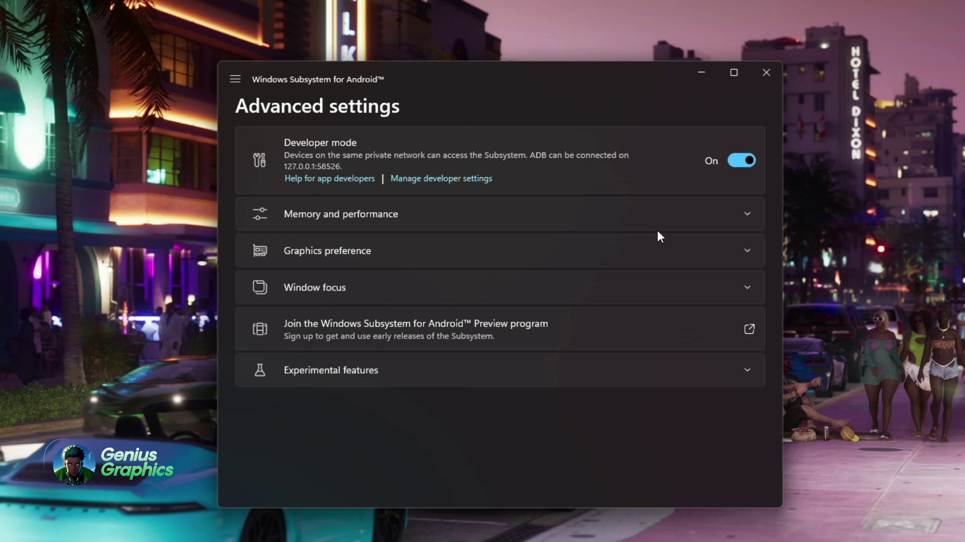
click(761, 212)
click(335, 344)
scroll(446, 331, down, 3)
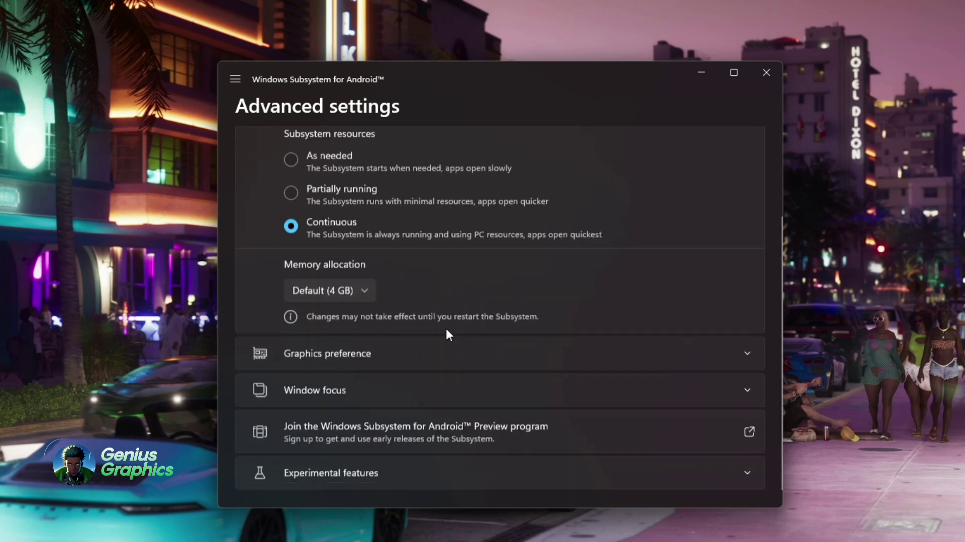
scroll(649, 370, up, 3)
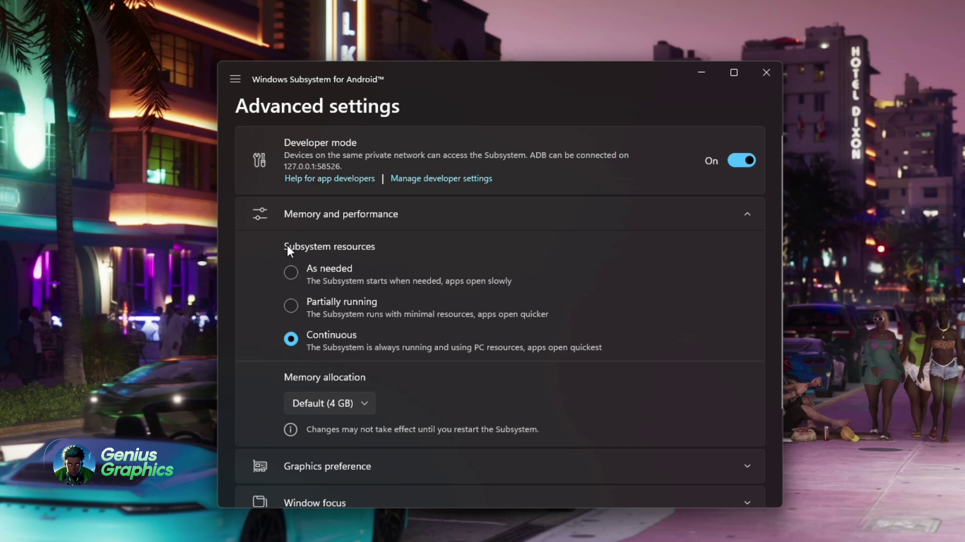
Step: Launch the Android Files app from the System settings page
click(235, 79)
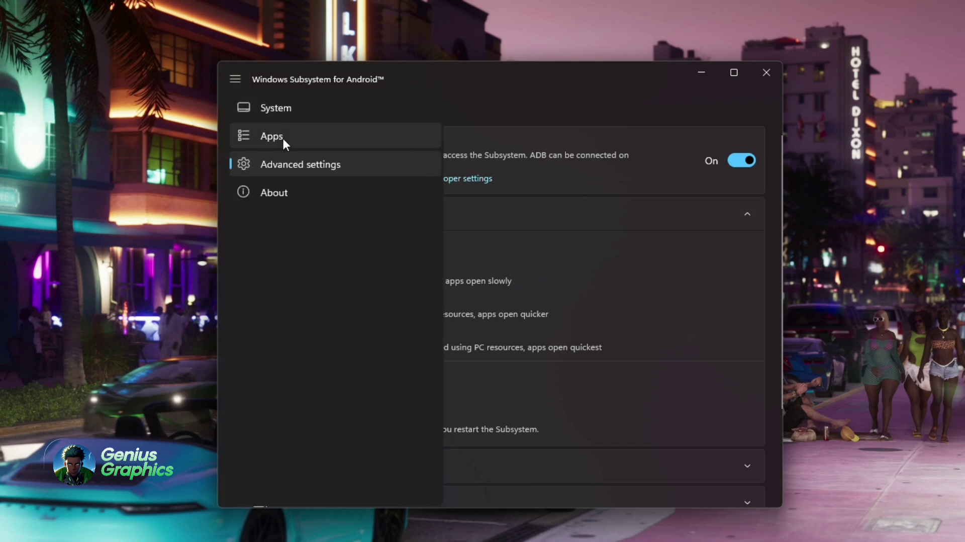
click(287, 119)
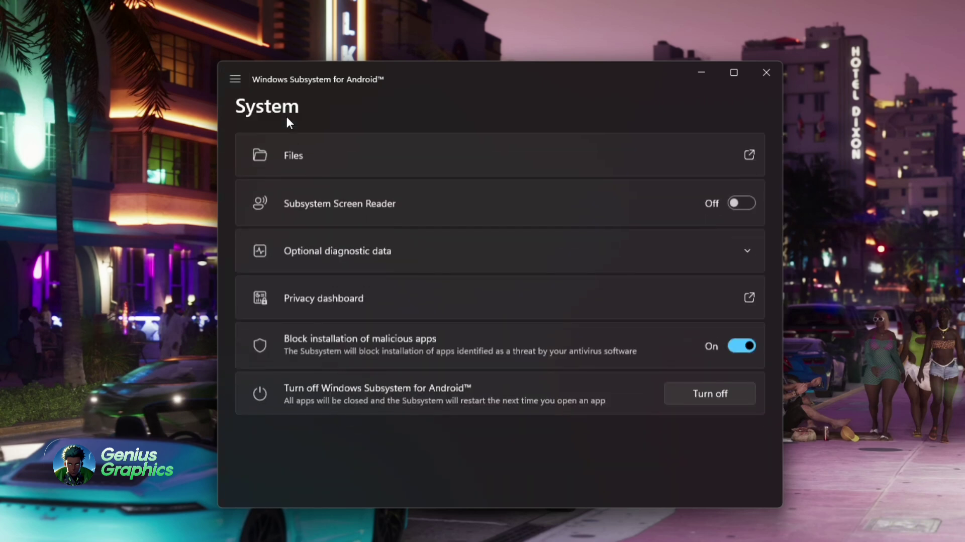
click(754, 150)
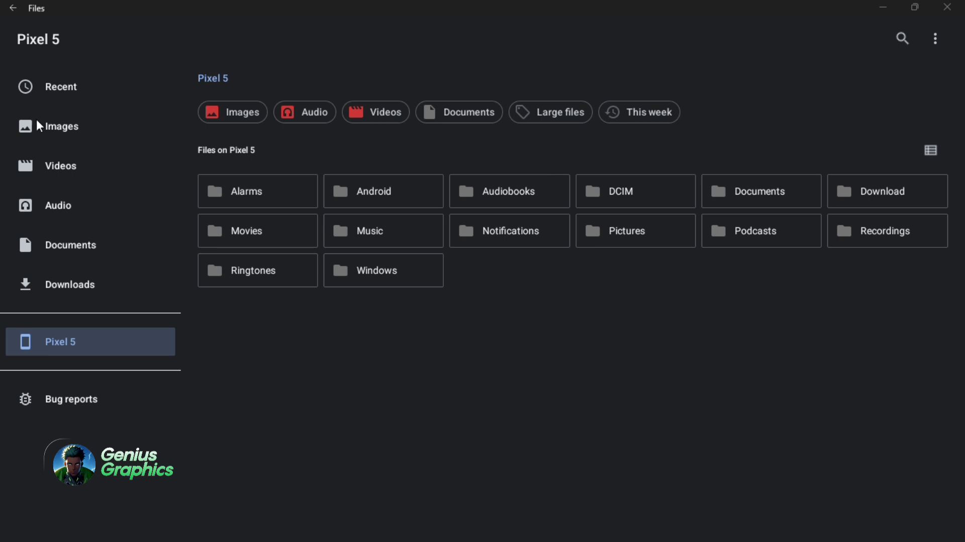
Step: Minimize the Files app and launch Google Play Store from the Start menu's All apps list
click(895, 9)
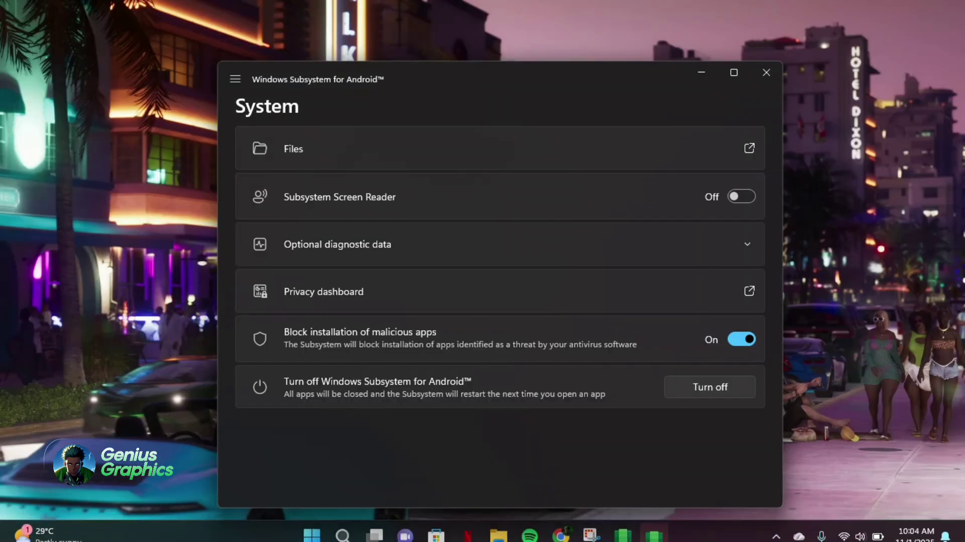
click(308, 532)
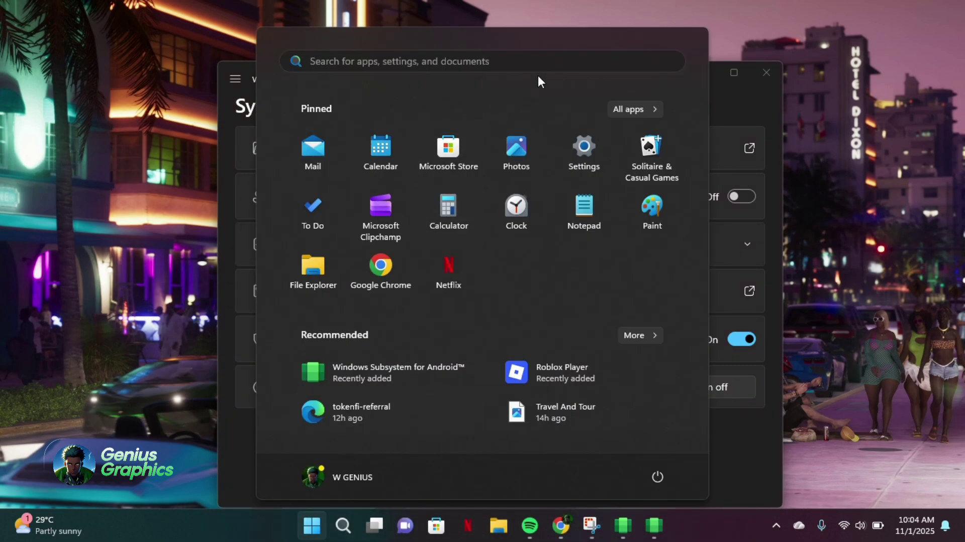
click(638, 334)
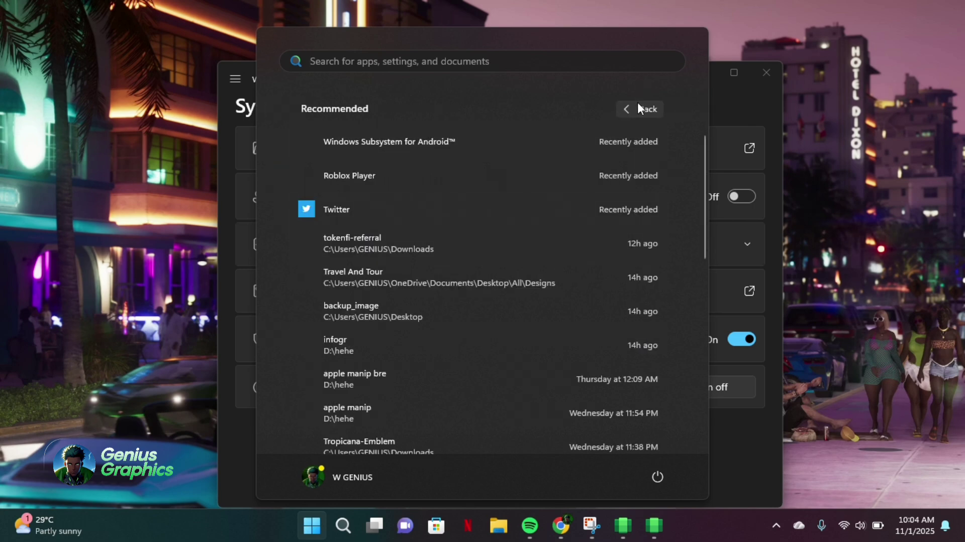
click(644, 110)
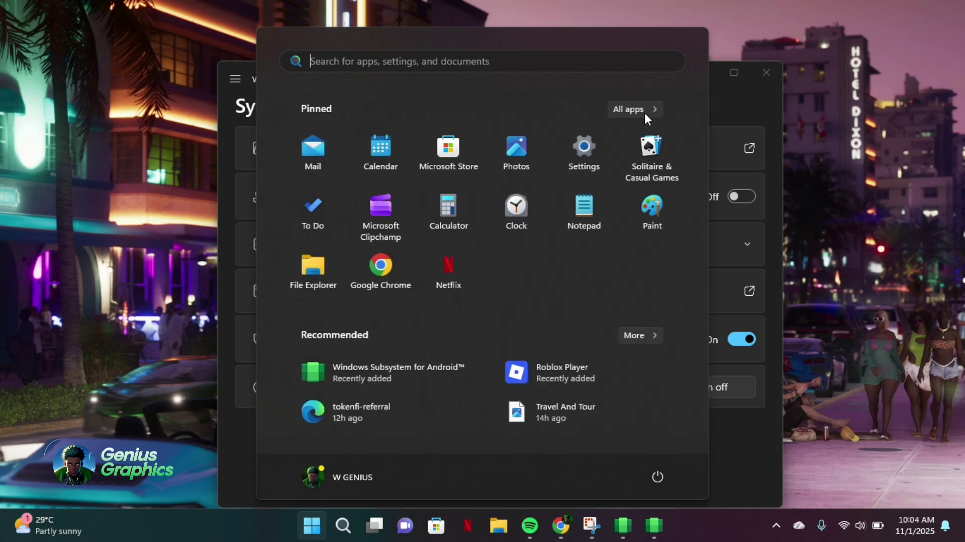
click(644, 111)
scroll(425, 338, down, 10)
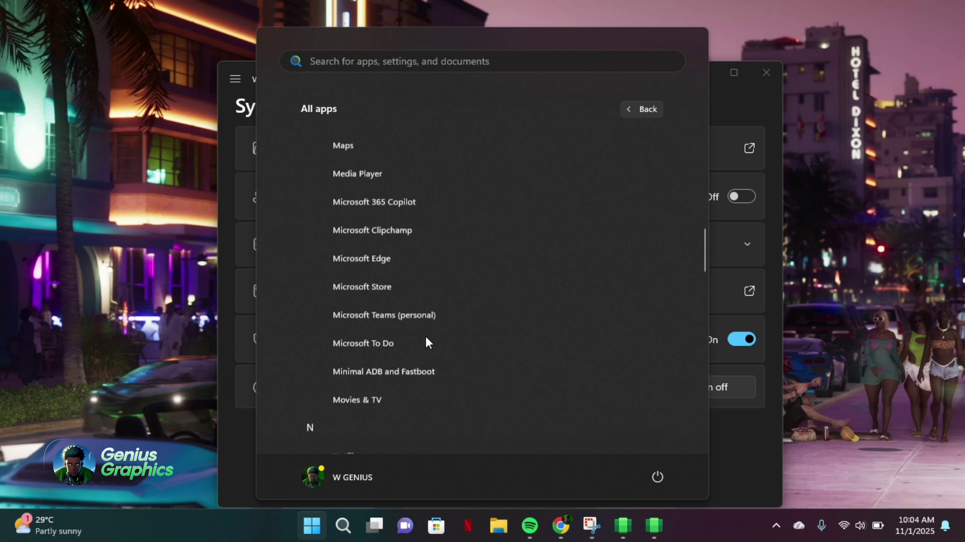
scroll(425, 337, down, 5)
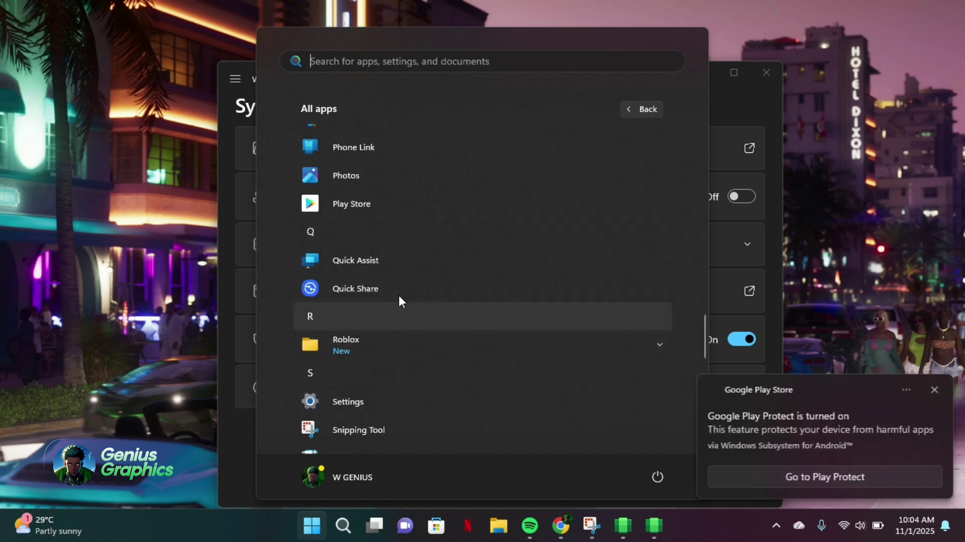
click(371, 201)
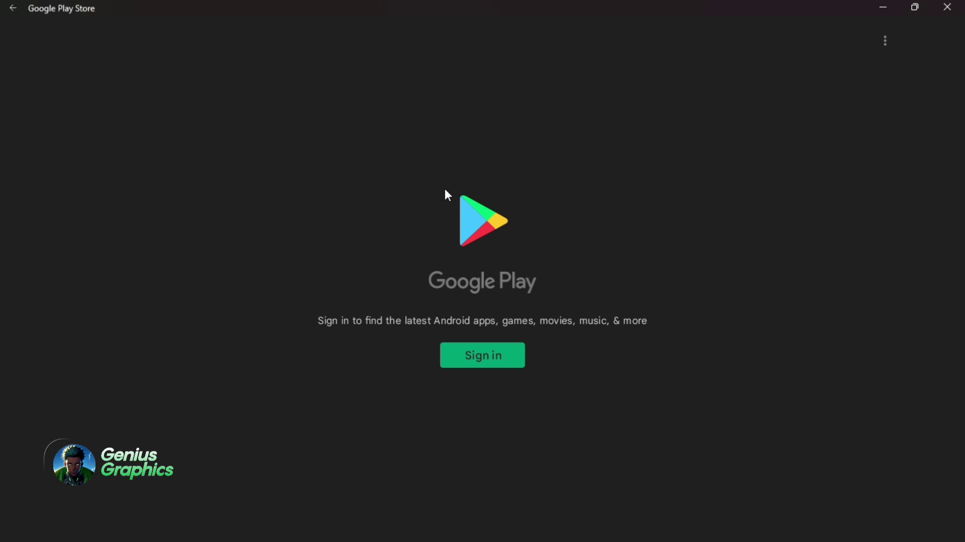
Step: Sign in to Google Play with the Google account email and password, then accept the terms
click(514, 358)
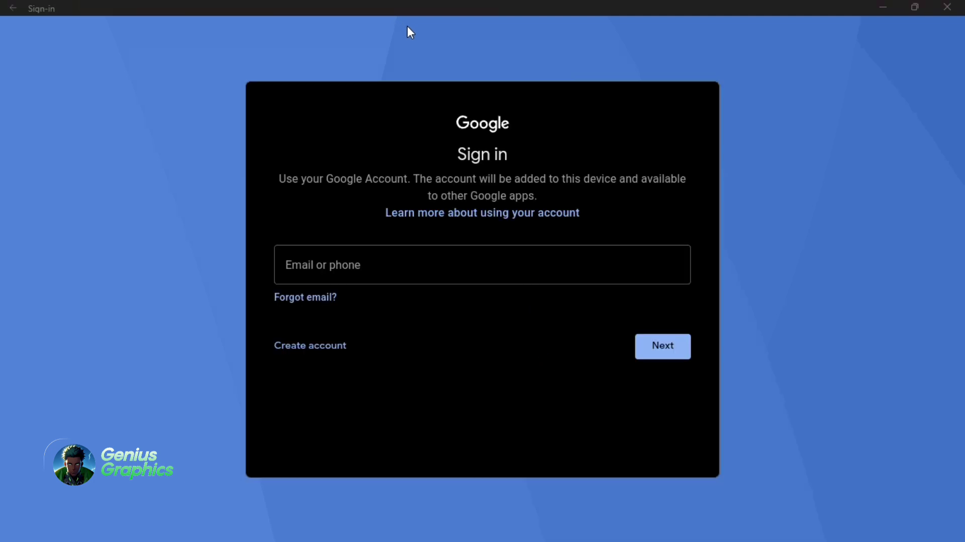
click(382, 261)
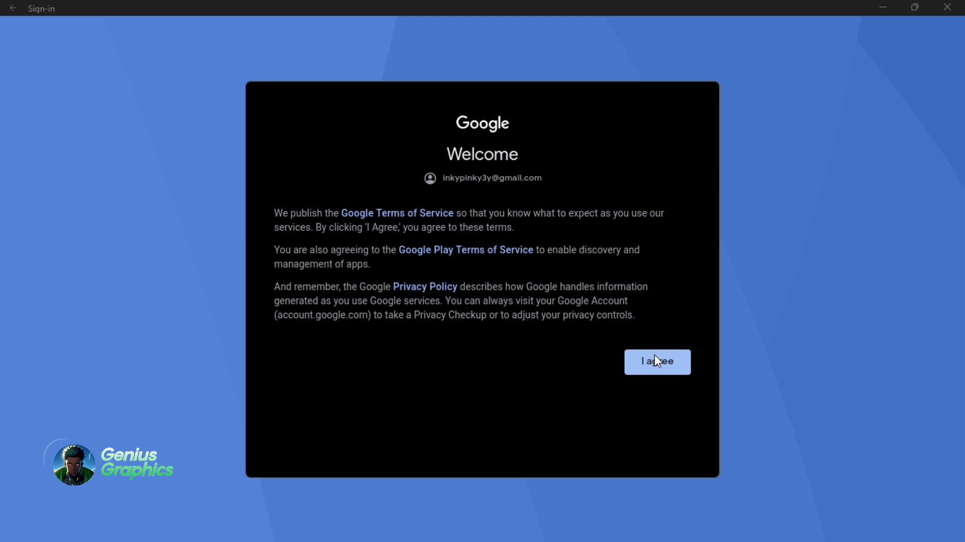
click(653, 358)
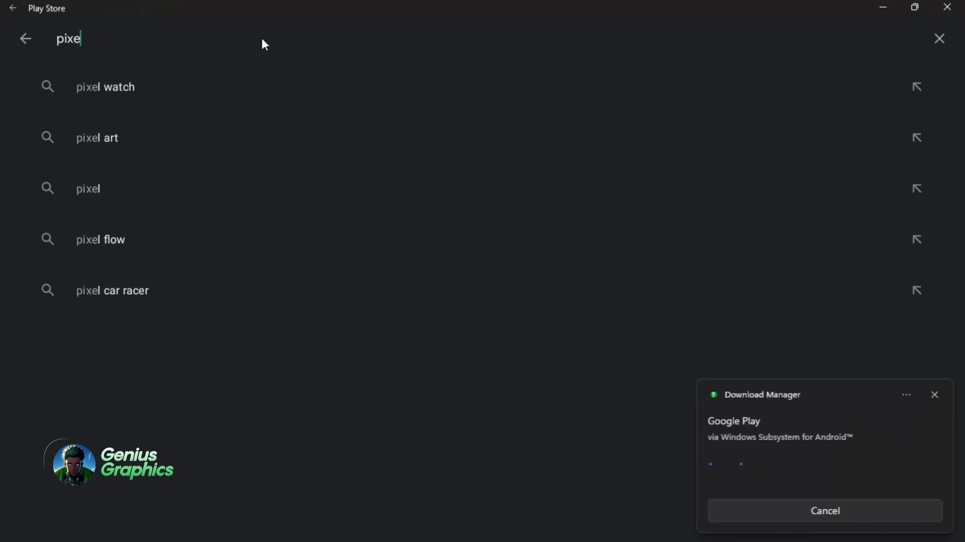
Step: Search the store for 'pixellab' and install PixelLab - Text on pictures from its details page
text(l)
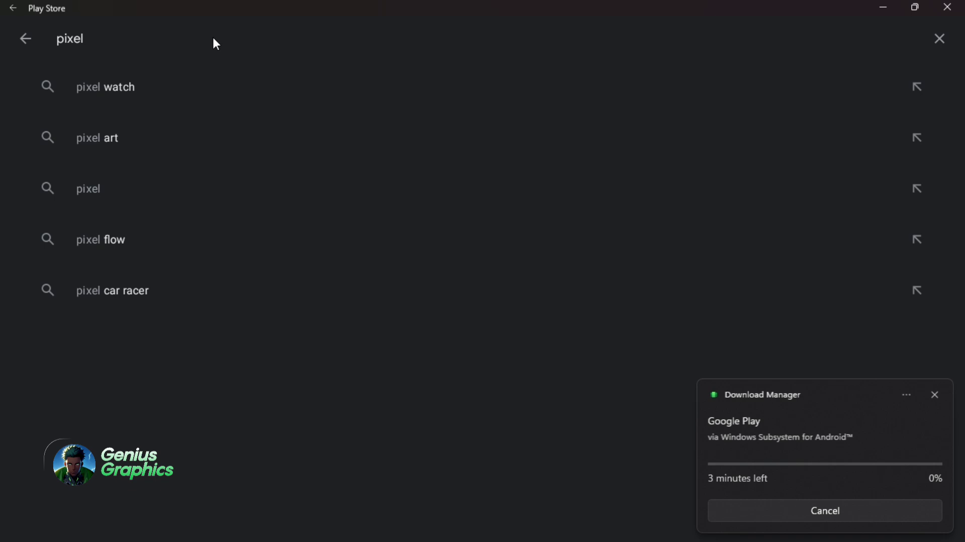
text(l)
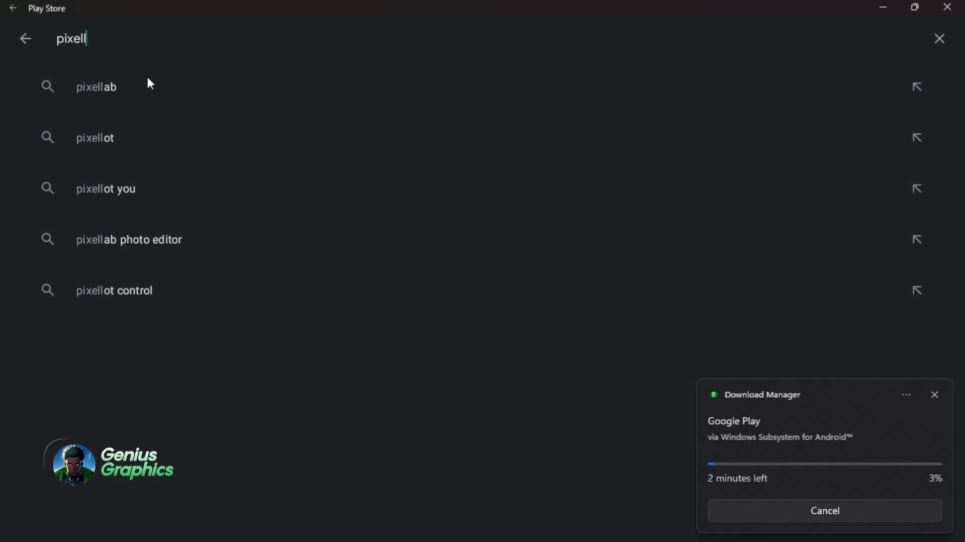
click(150, 87)
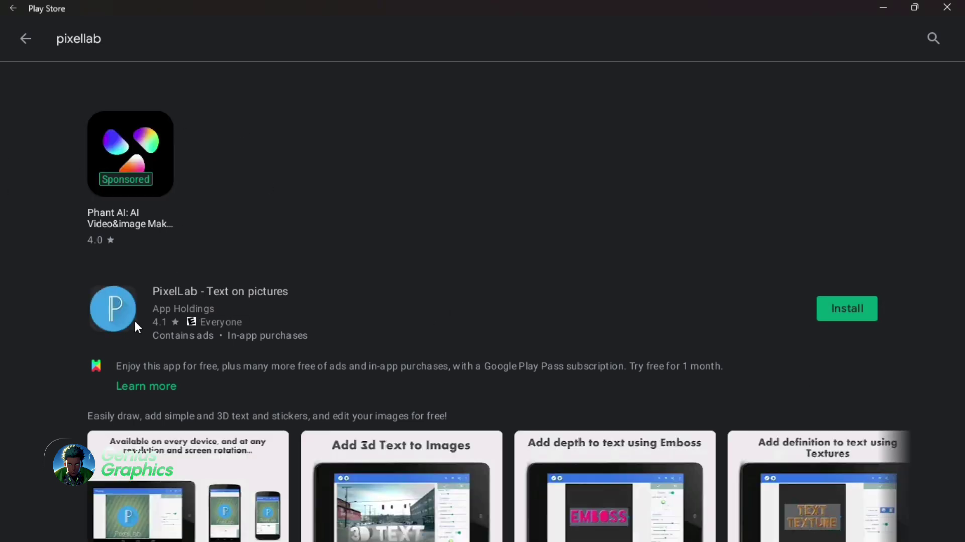
click(135, 322)
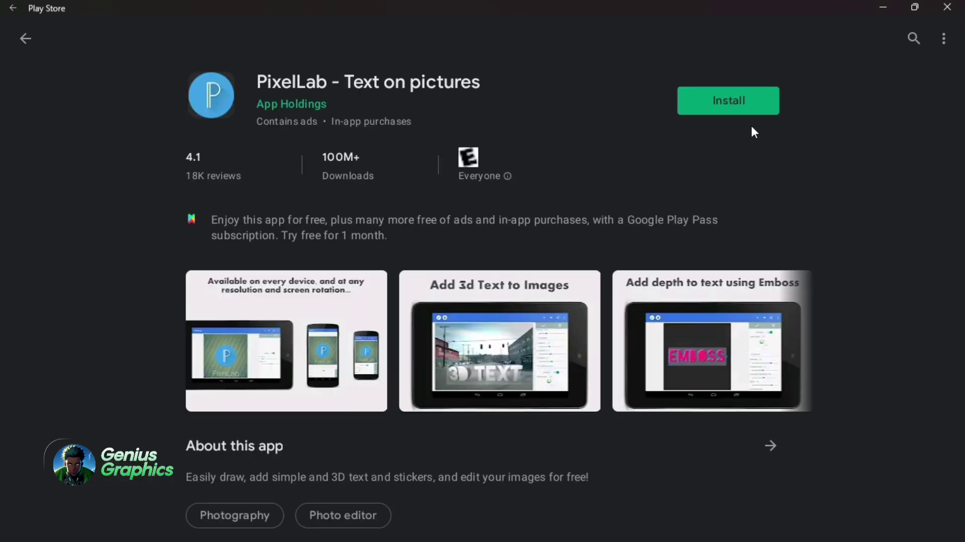
click(751, 110)
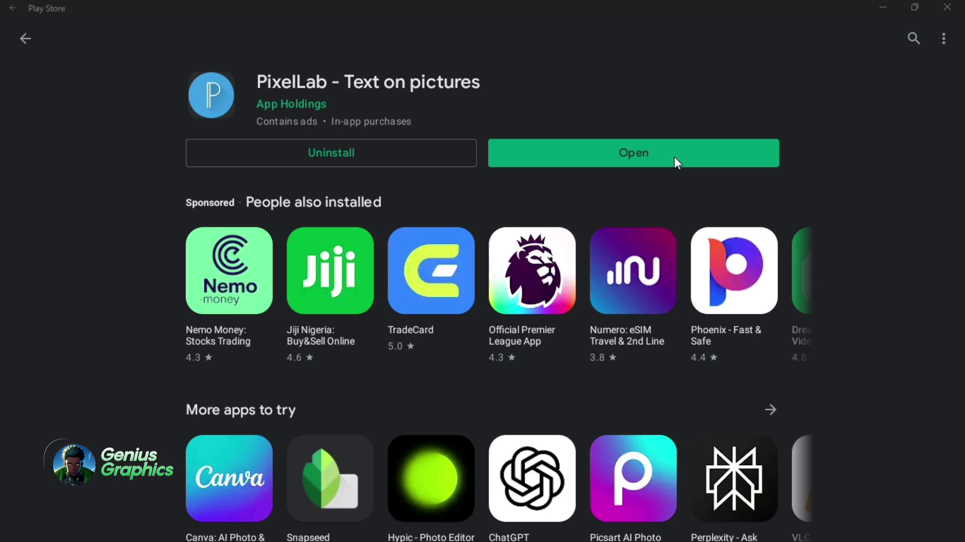
Step: Launch the newly installed PixelLab and toggle its canvas grid on and back off
click(637, 151)
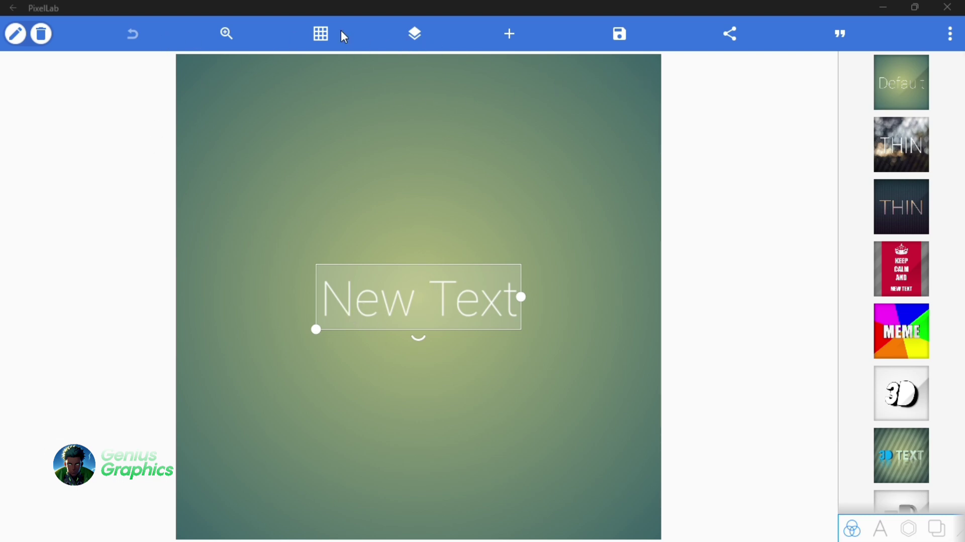
click(320, 32)
click(321, 31)
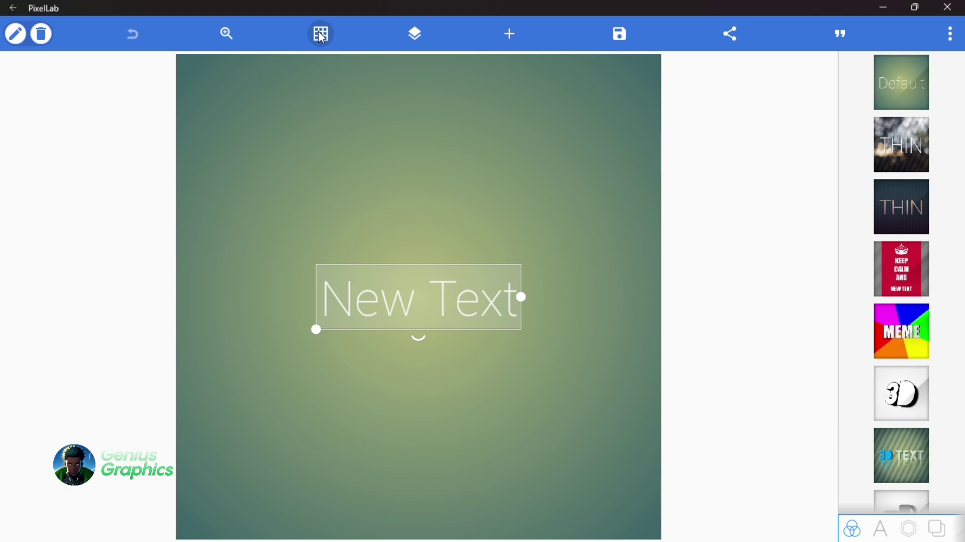
Step: Apply the Vivid preset to NEW TEXT and move it slightly higher on the canvas
scroll(925, 342, down, 10)
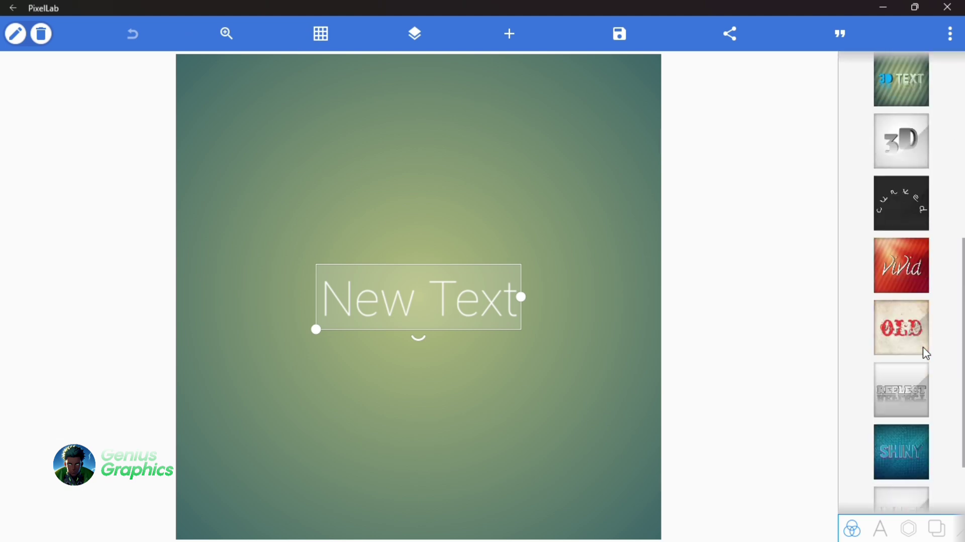
click(910, 236)
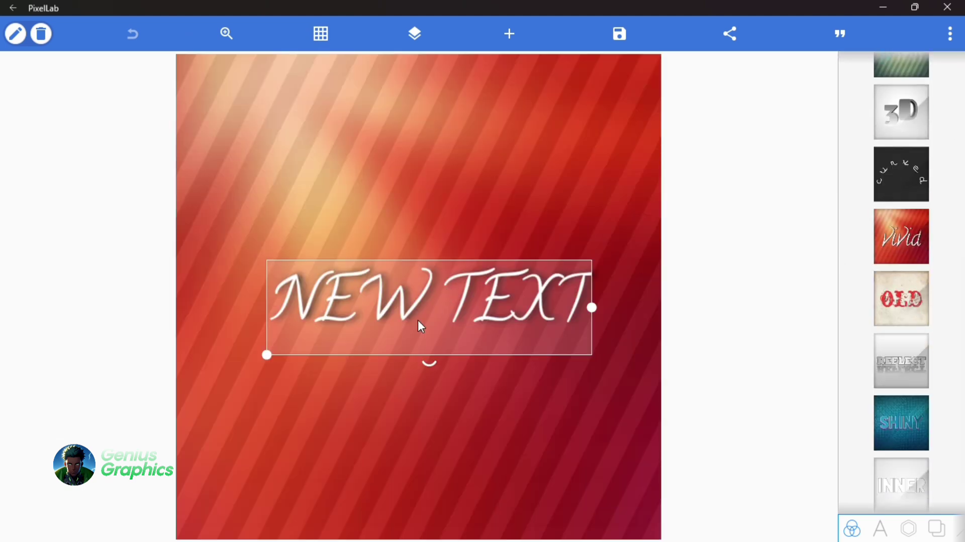
drag(403, 304, 400, 283)
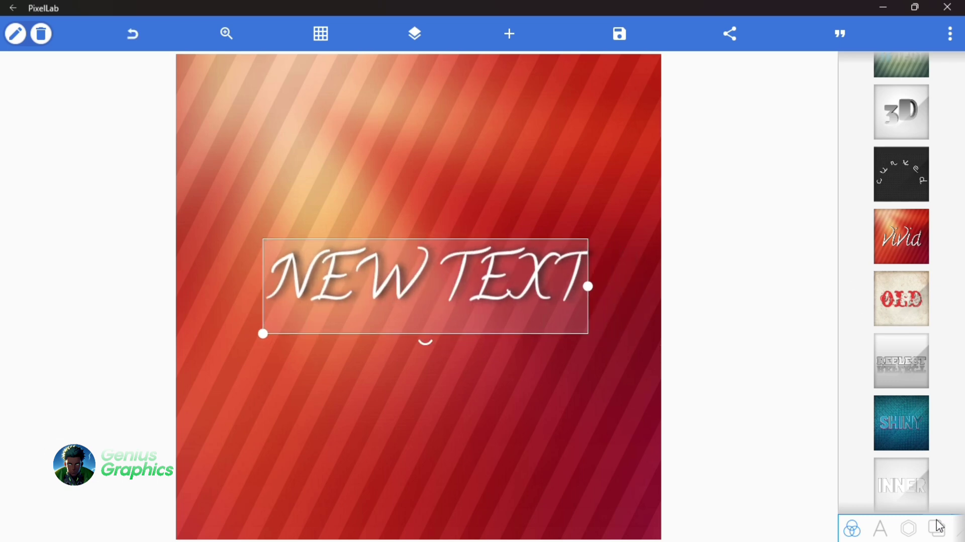